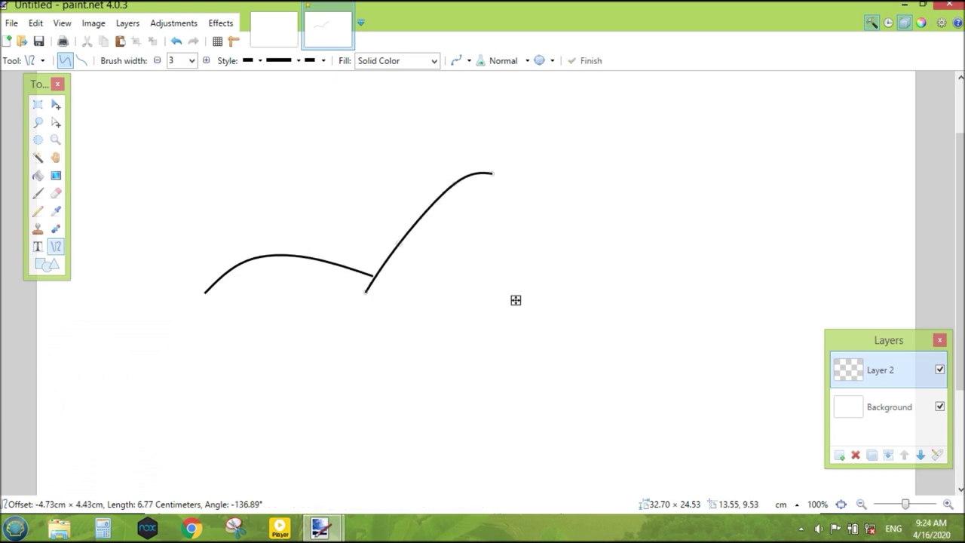
- Draw the horse's two pointed ears, the crown between them and the outer face line as curves with brush width 3
mouse_move(501, 188)
left_mouse_down()
mouse_move(498, 149)
mouse_move(517, 182)
left_mouse_up()
left_click(55, 193)
left_click(151, 60)
left_click(55, 246)
mouse_move(576, 145)
left_mouse_down()
mouse_move(576, 185)
mouse_move(585, 144)
mouse_move(565, 177)
mouse_move(574, 170)
left_mouse_up()
key("Return")
key("Return")
key("Return")
mouse_move(589, 272)
left_mouse_down()
mouse_move(588, 249)
mouse_move(595, 306)
left_mouse_up()
- Draw the forelock strands, one lock sweeping across the neck and one hanging straight beside the near ear
left_click_drag(538, 193, 437, 318)
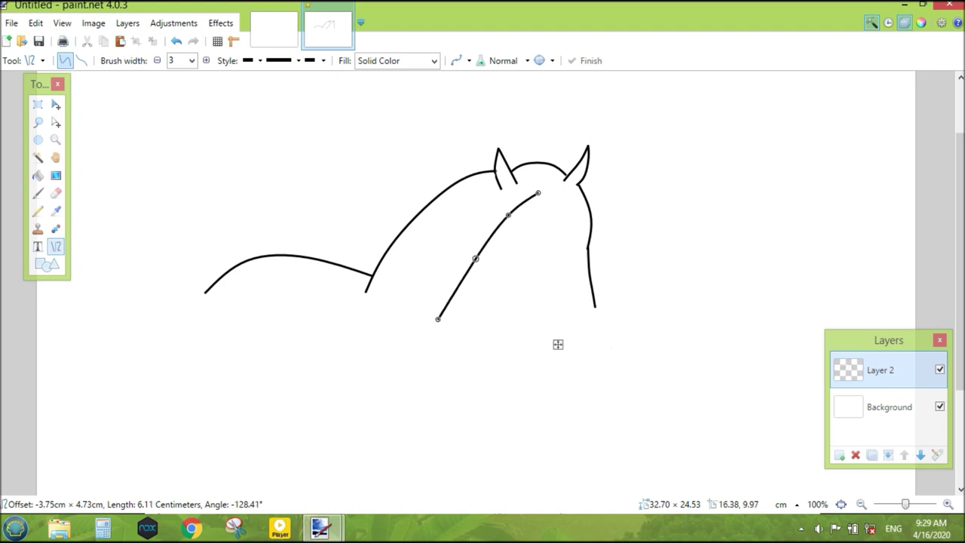
key("Return")
mouse_move(532, 190)
left_mouse_down()
mouse_move(436, 317)
mouse_move(503, 308)
left_mouse_up()
left_click_drag(507, 249, 508, 266)
left_click_drag(520, 339, 504, 338)
- Draw three wavy, pointed mane locks hanging from the crest of the neck
mouse_move(493, 171)
left_mouse_down()
mouse_move(468, 256)
mouse_move(464, 336)
left_mouse_up()
left_click_drag(468, 251, 466, 334)
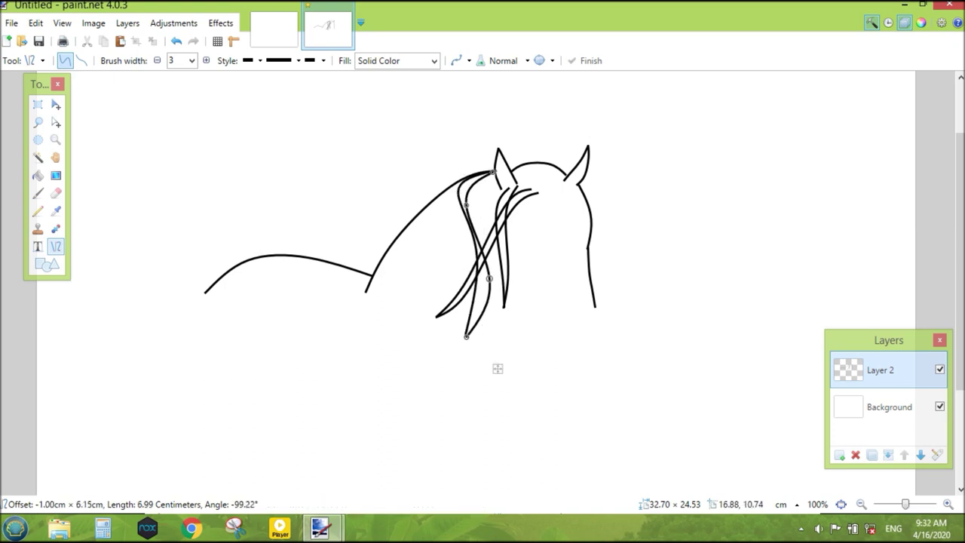
left_click_drag(458, 182, 432, 356)
left_click_drag(424, 208, 384, 370)
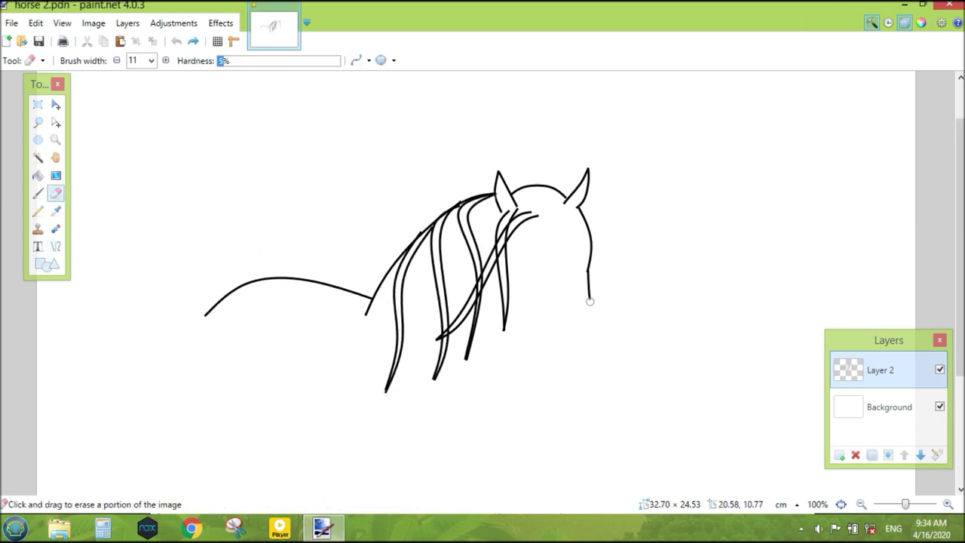
- Redraw the lower outer edge of the face and add the jaw curve below the forelock with brush width 3
key("o")
left_click(192, 60)
left_click(172, 101)
mouse_move(587, 270)
left_mouse_down()
mouse_move(587, 336)
mouse_move(592, 312)
left_mouse_up()
key("Return")
mouse_move(510, 288)
left_mouse_down()
mouse_move(536, 335)
mouse_move(527, 307)
left_mouse_up()
- Draw the bridge of the nose down the middle of the face as a thin curve with brush width 1
left_click_drag(560, 241, 569, 328)
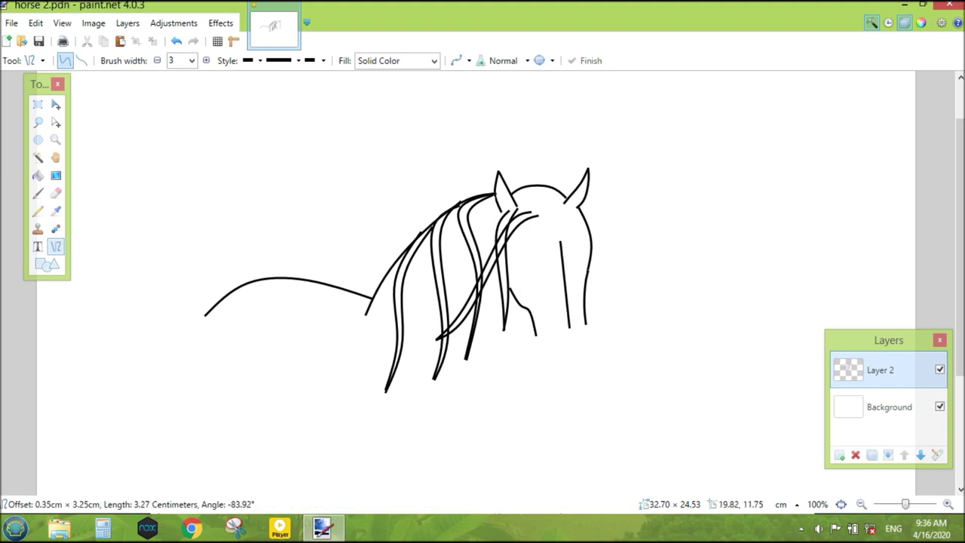
key("bracketleft")
key("bracketleft")
key("Return")
- Draw a small tilted ellipse for each eye, making the far eye narrower at the edge of the face
key("o")
left_click_drag(520, 242, 531, 254)
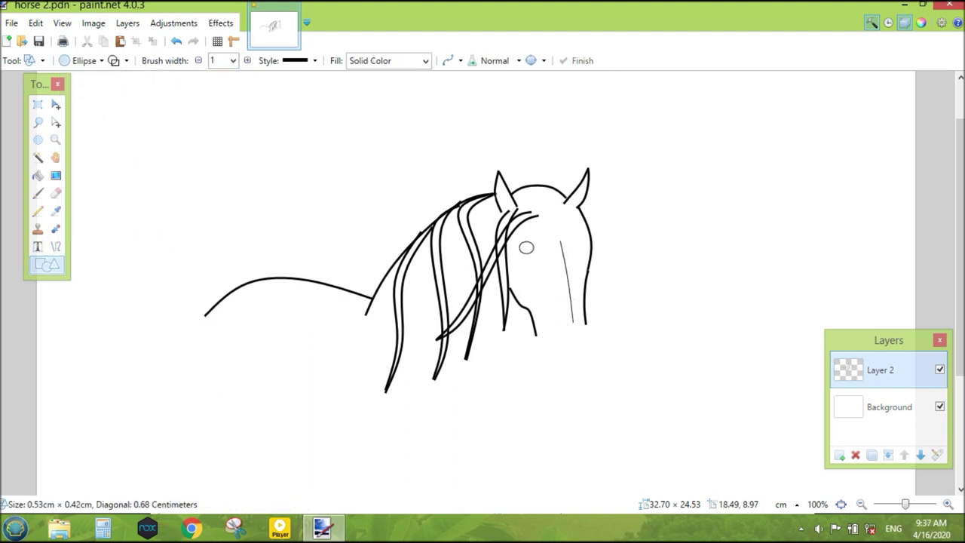
key("Return")
left_click_drag(576, 236, 594, 282)
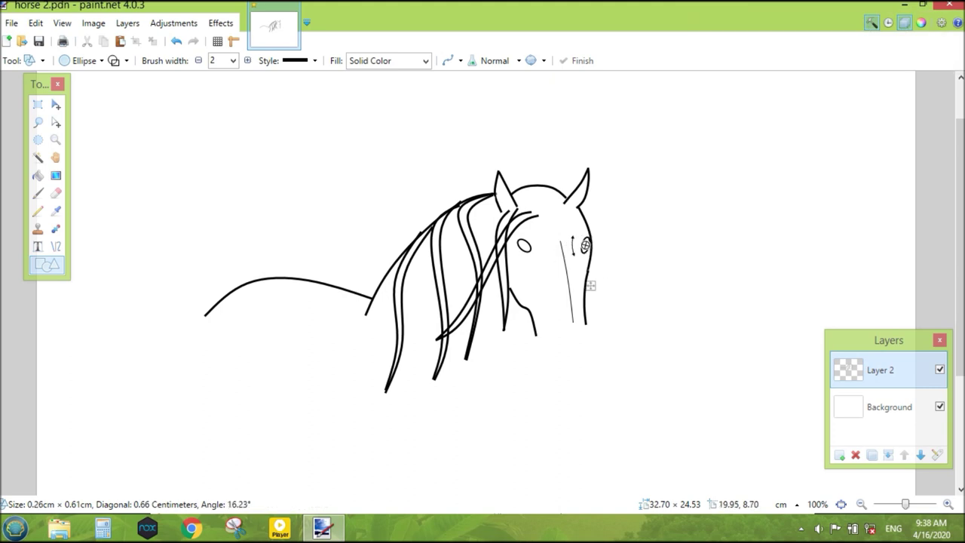
key("Return")
- Select the near eye, move it slightly down towards the nose line and clear the selection
key("s")
left_click_drag(514, 234, 563, 297)
key("m")
key("ctrl+d")
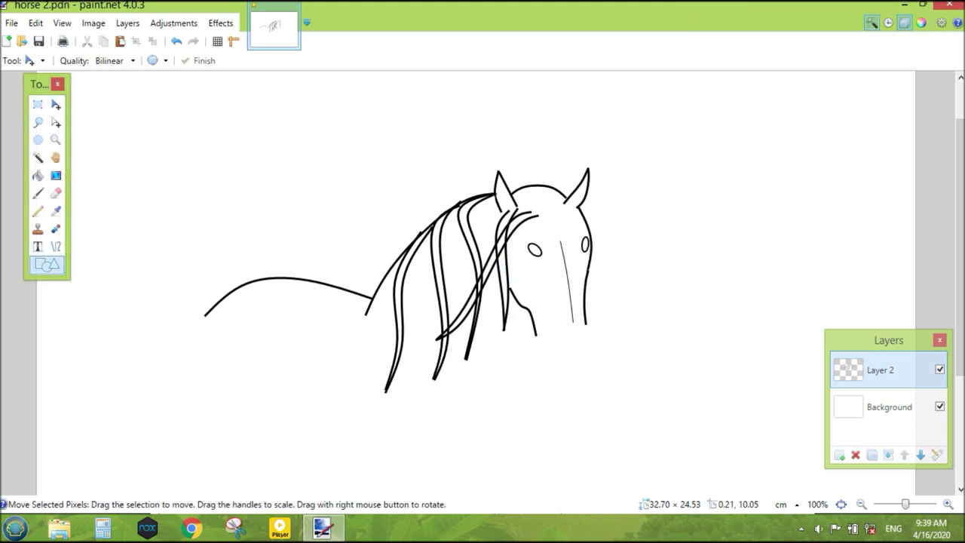
- Draw two tilted ellipses as nostrils at the end of the nose with brush width 2
left_click(46, 264)
left_click_drag(585, 345, 582, 345)
left_click_drag(584, 378, 590, 374)
mouse_move(544, 321)
left_mouse_down()
mouse_move(562, 347)
mouse_move(600, 358)
left_mouse_up()
key("Return")
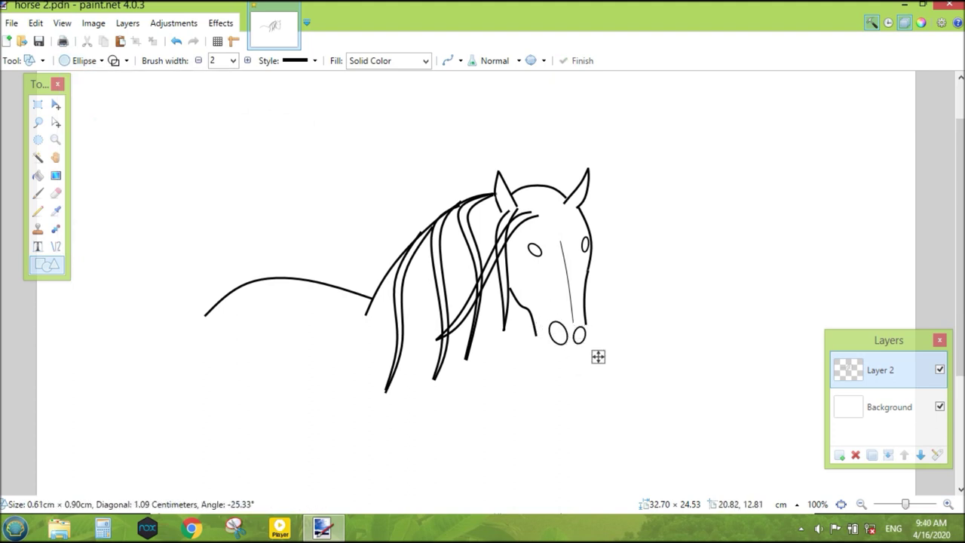
key("Return")
- Draw the rounded chin under the nostrils and the chest curve running down from the muzzle
key("o")
left_click_drag(537, 351, 552, 362)
scroll(612, 378, "down", 3)
mouse_move(584, 263)
left_mouse_down()
mouse_move(614, 301)
mouse_move(628, 366)
mouse_move(617, 378)
mouse_move(620, 396)
mouse_move(601, 381)
left_mouse_up()
- Draw the shoulder line below the mane and the front edge of the standing front leg
mouse_move(450, 283)
left_mouse_down()
mouse_move(486, 369)
mouse_move(476, 386)
left_mouse_up()
scroll(497, 354, "down", 3)
left_click_drag(519, 299, 543, 388)
scroll(547, 413, "up", 3)
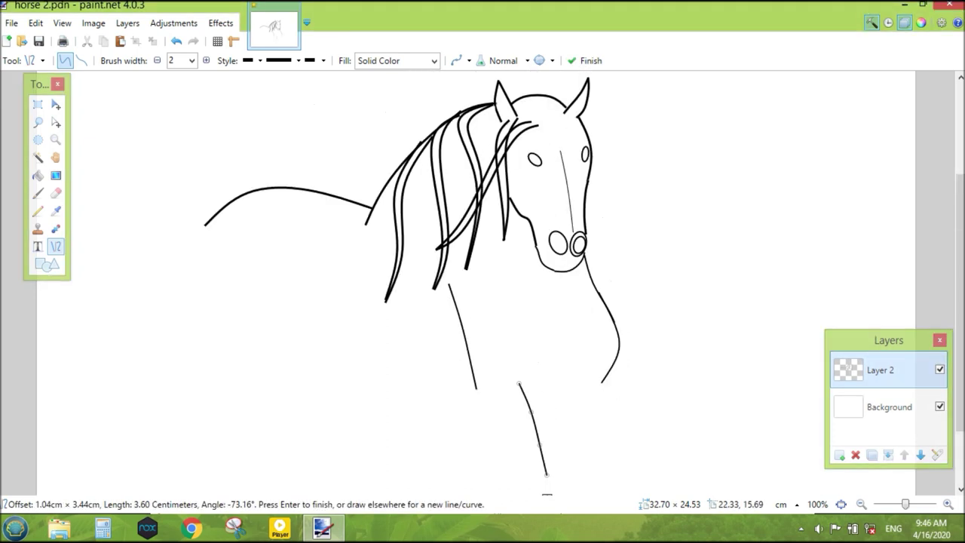
- Draw the curve under the chest and the upper edges of the raised front leg
key("Return")
left_click_drag(609, 321, 523, 369)
scroll(633, 385, "down", 3)
mouse_move(559, 292)
left_mouse_down()
mouse_move(622, 337)
mouse_move(646, 326)
left_mouse_up()
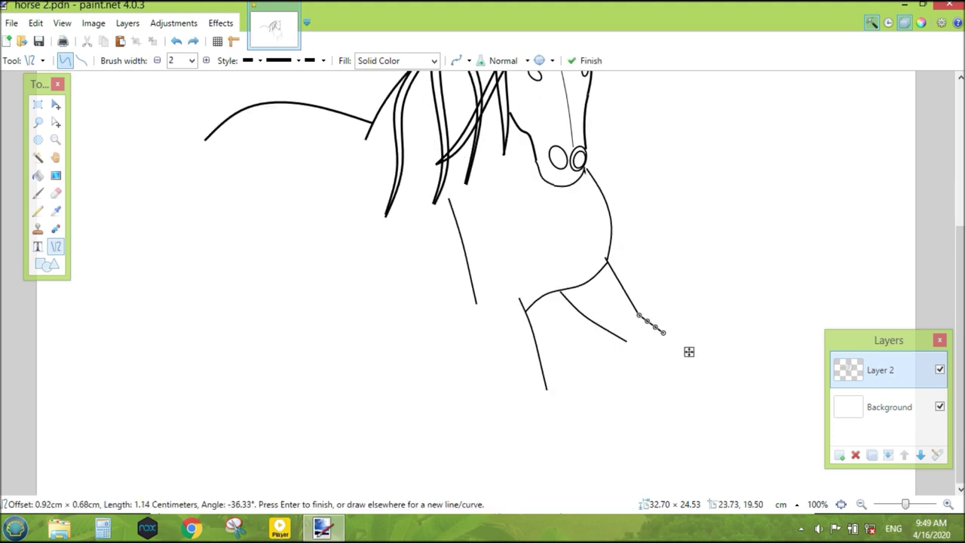
key("ctrl+plus")
scroll(482, 283, "down", 2)
left_click_drag(761, 245, 756, 335)
key("Return")
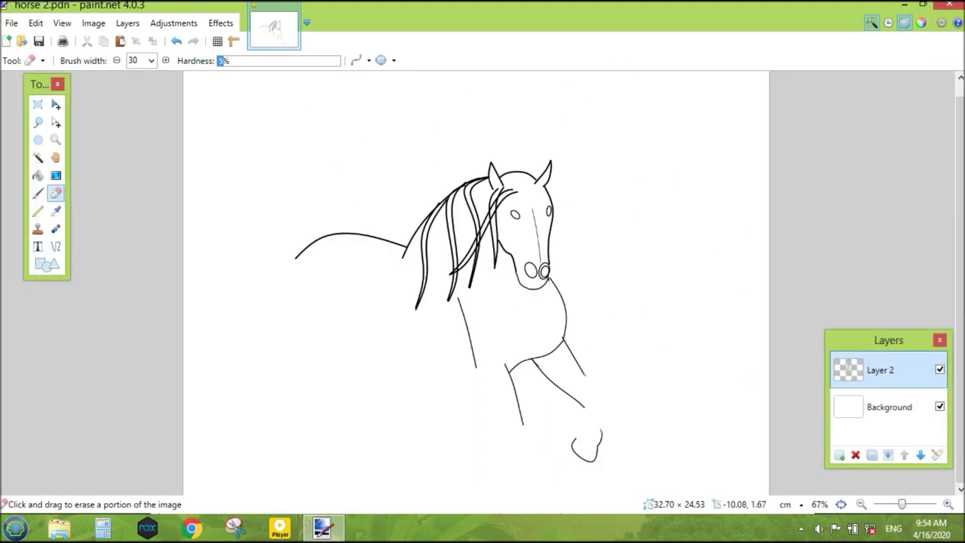
key("ctrl+z")
key("ctrl+z")
- Draw the knee and the outer lower edge of the raised front leg
left_click_drag(599, 398, 611, 417)
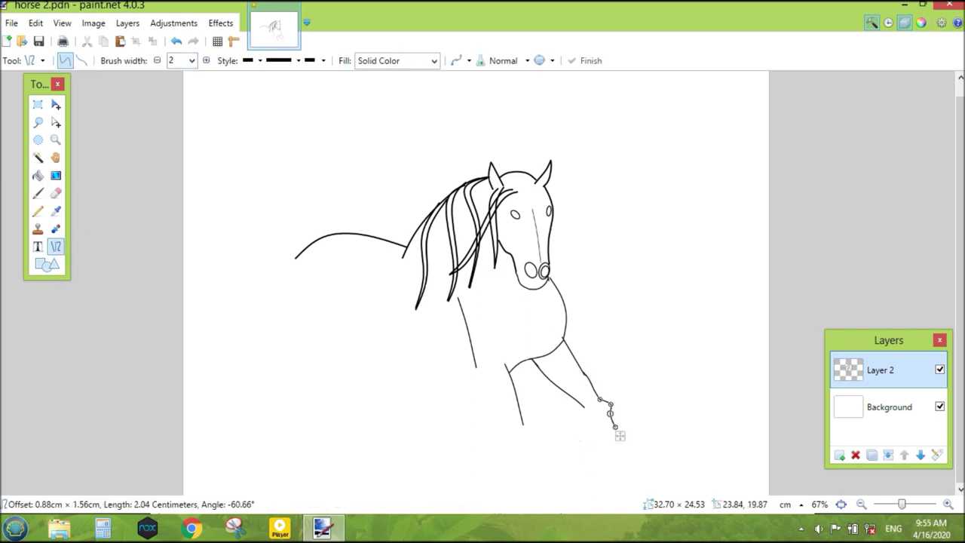
key("ctrl+plus")
key("Return")
left_click_drag(676, 390, 677, 447)
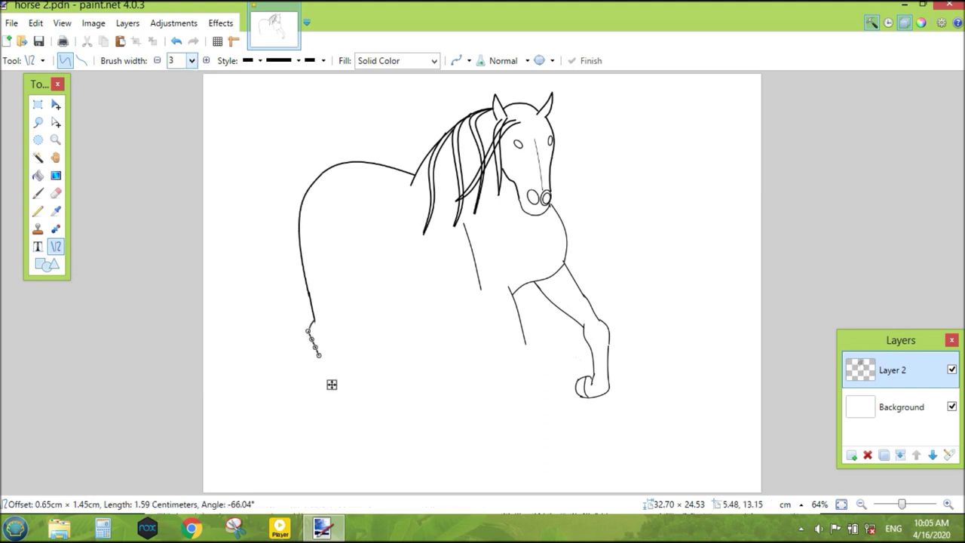
- Draw the inner thigh line of the near hind leg and the rear edge of the standing front leg
left_click_drag(355, 277, 342, 352)
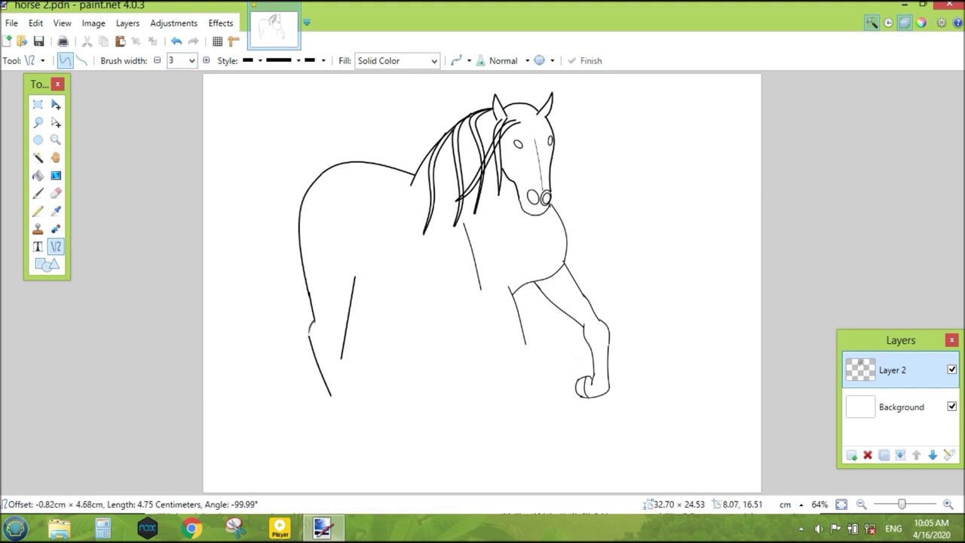
left_click_drag(451, 233, 477, 305)
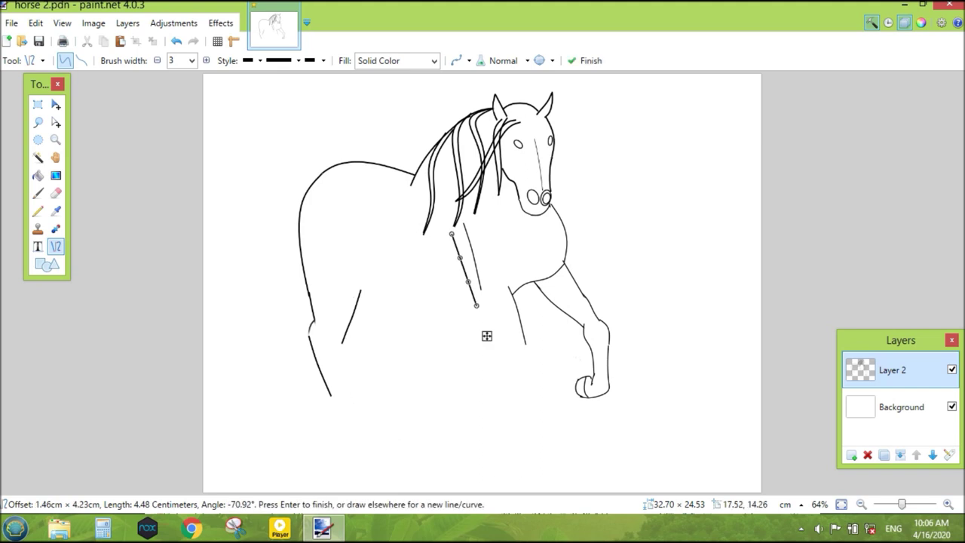
left_click_drag(354, 309, 345, 348)
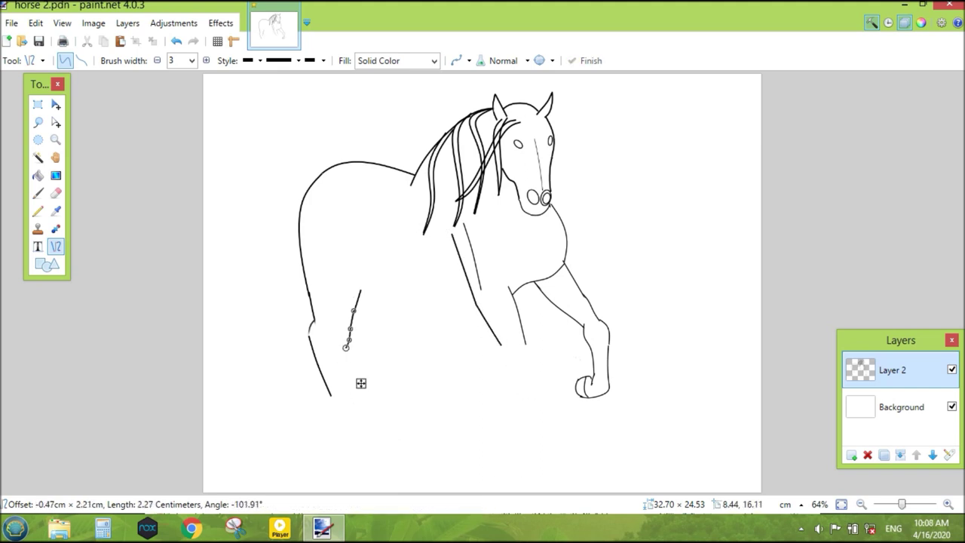
scroll(349, 440, "up", 2)
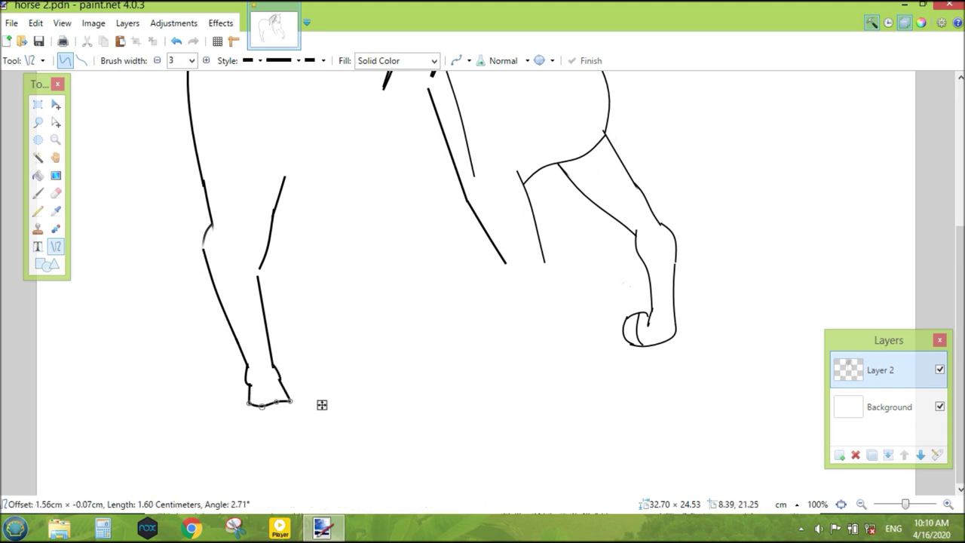
- Draw two pairs of curved muscle contours across the horse's haunch and flank
scroll(321, 405, "down", 1)
left_click_drag(382, 192, 354, 272)
left_click_drag(337, 184, 348, 287)
left_click_drag(342, 235, 320, 226)
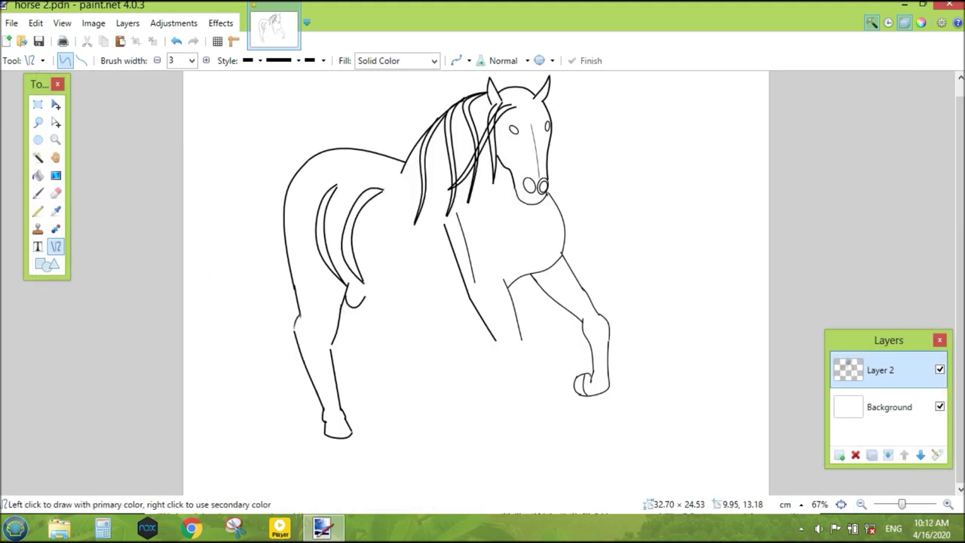
- Draw the belly line with the start of the far hind leg, and curve the standing front leg's knee
mouse_move(364, 295)
left_mouse_down()
mouse_move(469, 298)
mouse_move(418, 338)
left_mouse_up()
key("Return")
mouse_move(519, 329)
left_mouse_down()
mouse_move(527, 357)
mouse_move(507, 371)
left_mouse_up()
key("Return")
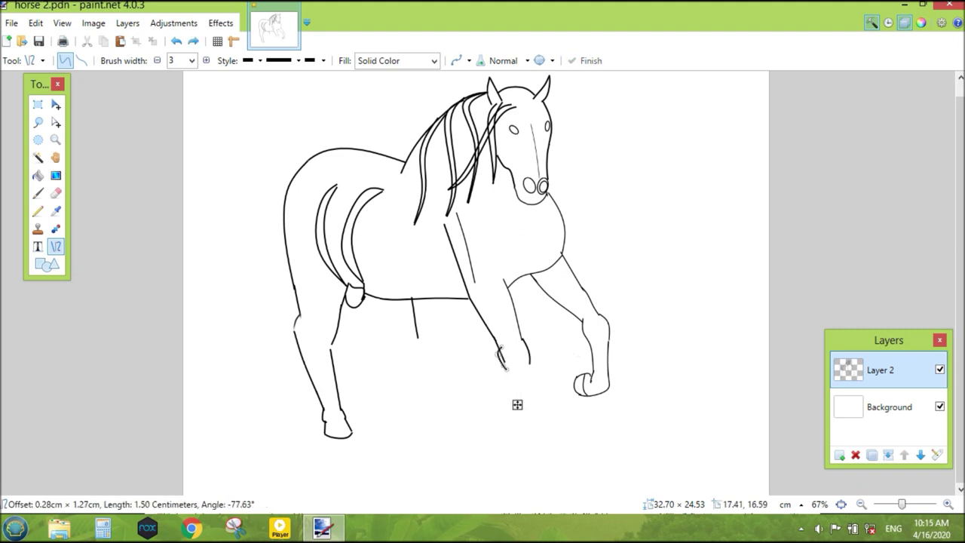
- Draw the rear thigh curve of the far hind leg down from the belly
key("e")
key("o")
left_click_drag(380, 298, 390, 341)
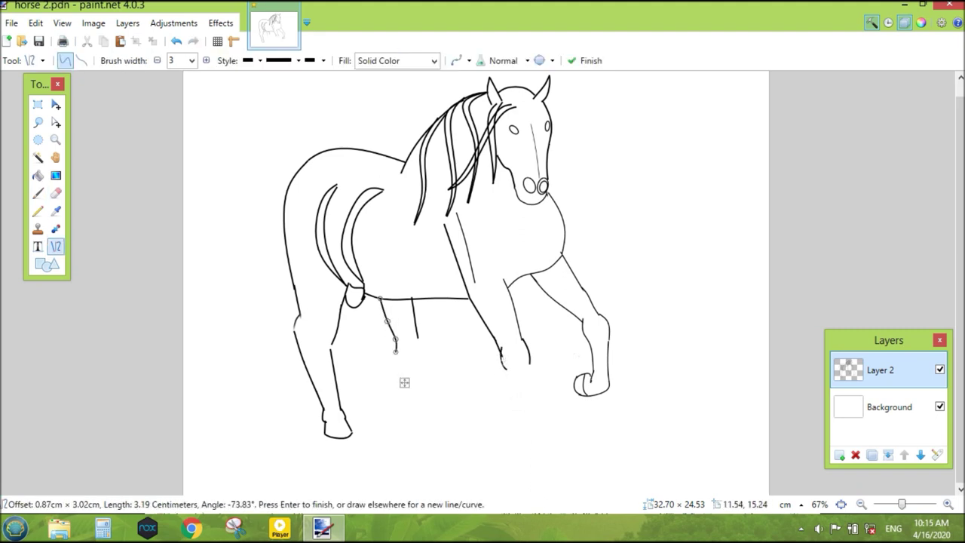
key("Return")
- Trim the end of the far hind leg's front thigh line and continue the leg below the hock
key("e")
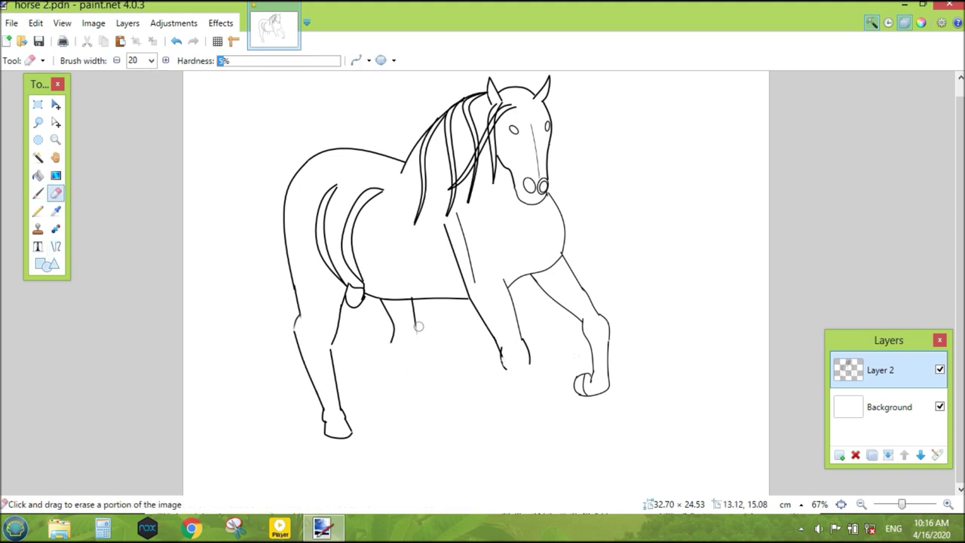
key("o")
left_click_drag(415, 324, 437, 396)
key("Return")
key("Return")
- Clean up the far hind leg's loose line ends with a 2-wide eraser and extend its rear edge to the fetlock
left_click(55, 192)
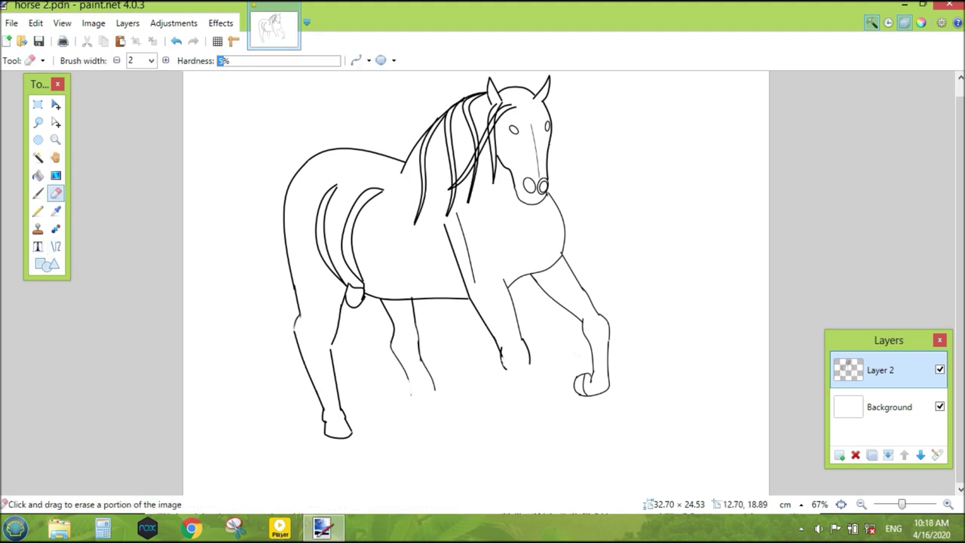
key("o")
left_click_drag(404, 369, 419, 393)
key("Return")
- Draw the far hind leg's hoof and add the hoof line on the near hind leg
mouse_move(415, 418)
left_mouse_down()
mouse_move(448, 410)
mouse_move(443, 418)
left_mouse_up()
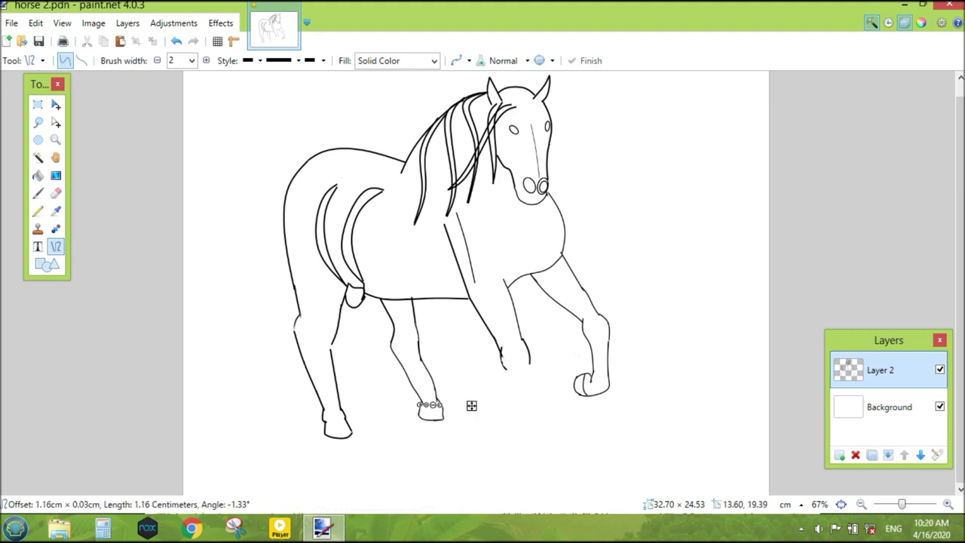
key("Return")
left_click_drag(326, 418, 350, 417)
key("Return")
- Draw the shin lines of the standing front leg and erase the overlapping strokes at its knee
mouse_move(505, 361)
left_mouse_down()
mouse_move(514, 407)
mouse_move(539, 410)
left_mouse_up()
key("Return")
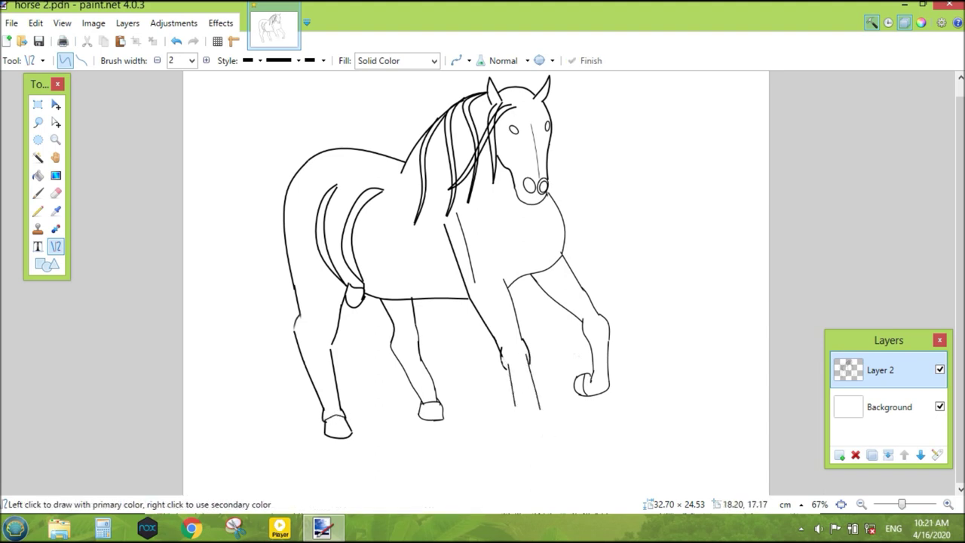
key("e")
key("ctrl+z")
key("e")
key("ctrl+plus")
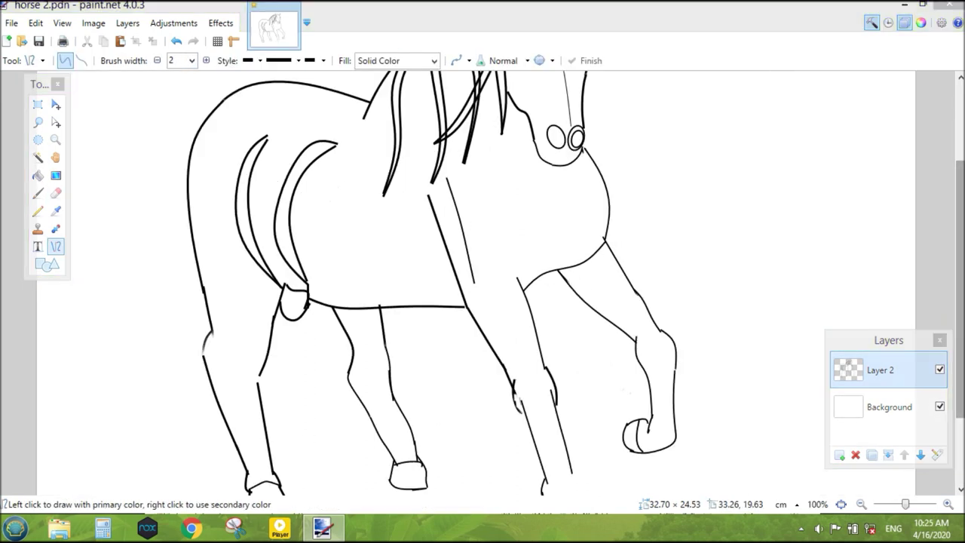
- Draw the fetlock and hoof of the standing front leg
key("ctrl+z")
key("Return")
mouse_move(588, 402)
left_mouse_down()
mouse_move(613, 388)
mouse_move(621, 407)
left_mouse_up()
key("Return")
key("ctrl+minus")
- Draw the tail's outer edge from the rump, its lowest tip and the tail hair showing behind the near hind leg
mouse_move(282, 213)
left_mouse_down()
mouse_move(266, 292)
mouse_move(257, 260)
mouse_move(272, 313)
left_mouse_up()
key("Return")
mouse_move(335, 317)
left_mouse_down()
mouse_move(345, 337)
mouse_move(331, 367)
left_mouse_up()
mouse_move(240, 389)
left_mouse_down()
mouse_move(264, 377)
mouse_move(275, 397)
left_mouse_up()
key("Return")
- Fill the tail with long curved strands that sweep away from the rump and taper into pointed tips
left_click_drag(298, 304, 244, 360)
key("Return")
mouse_move(286, 313)
left_mouse_down()
mouse_move(231, 243)
mouse_move(253, 220)
left_mouse_up()
key("Return")
mouse_move(289, 273)
left_mouse_down()
mouse_move(235, 359)
mouse_move(234, 333)
left_mouse_up()
key("Return")
left_click_drag(289, 263, 234, 335)
mouse_move(294, 291)
left_mouse_down()
mouse_move(251, 354)
mouse_move(237, 349)
left_mouse_up()
key("Return")
key("Return")
mouse_move(286, 324)
left_mouse_down()
mouse_move(259, 367)
mouse_move(277, 377)
mouse_move(289, 365)
mouse_move(274, 398)
left_mouse_up()
mouse_move(285, 344)
left_mouse_down()
mouse_move(266, 401)
mouse_move(275, 397)
left_mouse_up()
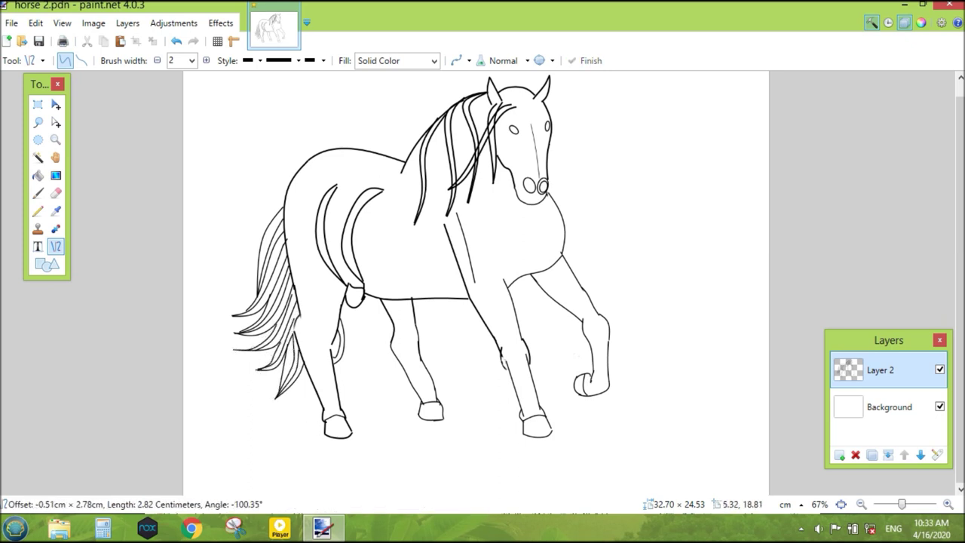
key("Return")
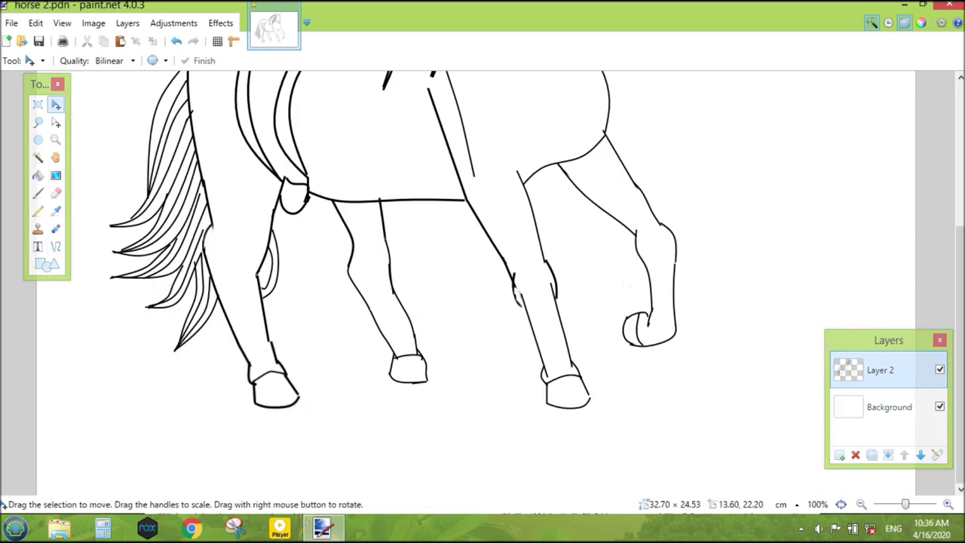
- Trace over the near hind leg's inner shin line and the far hind leg's front thigh line with brush width 2
key("o")
left_click_drag(257, 272, 274, 348)
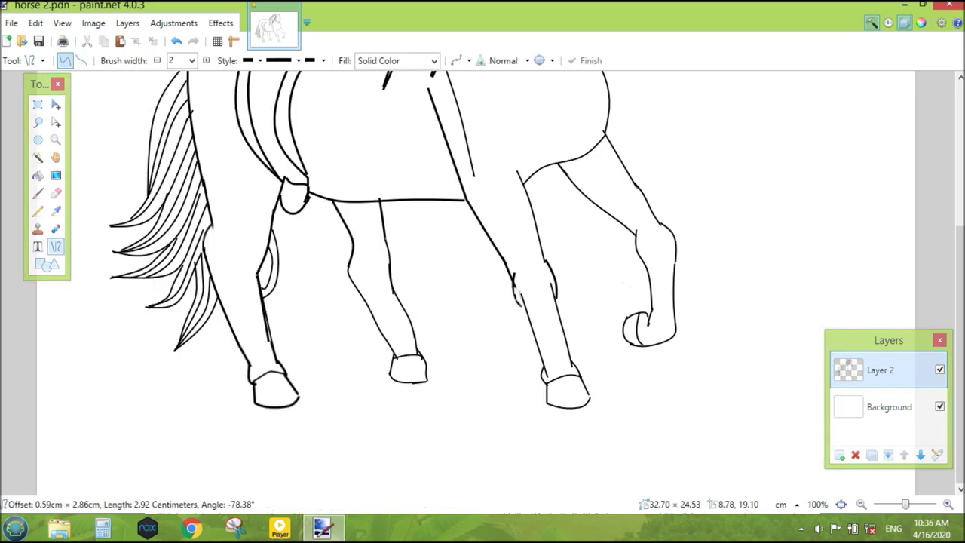
key("Return")
key("ctrl+plus")
scroll(483, 279, "down", 3)
left_click_drag(300, 124, 320, 239)
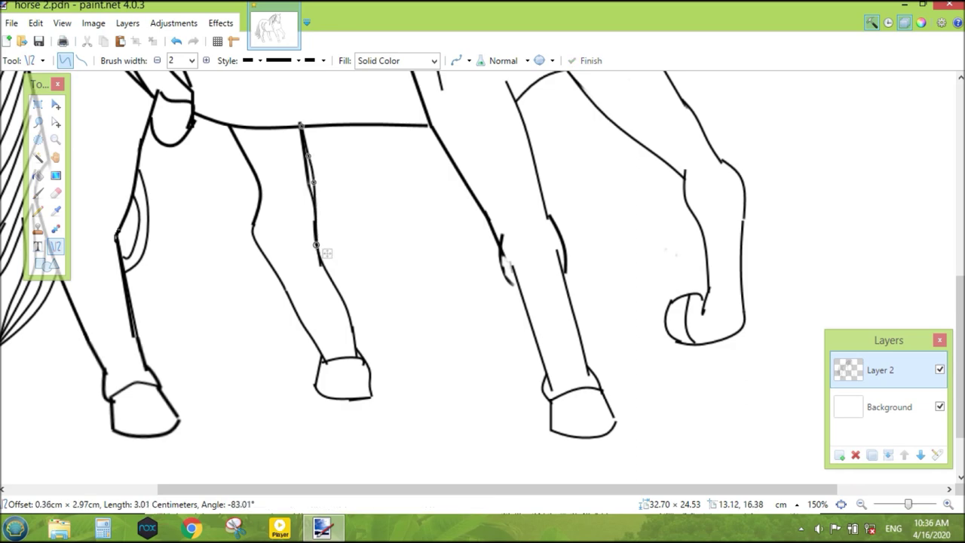
- Erase the doubled parts of the far hind leg's front thigh line with a 2-wide eraser at 30% hardness
key("e")
left_click_drag(308, 170, 309, 185)
left_click(152, 60)
left_click(139, 75)
key("o")
key("e")
scroll(317, 226, "down", 3)
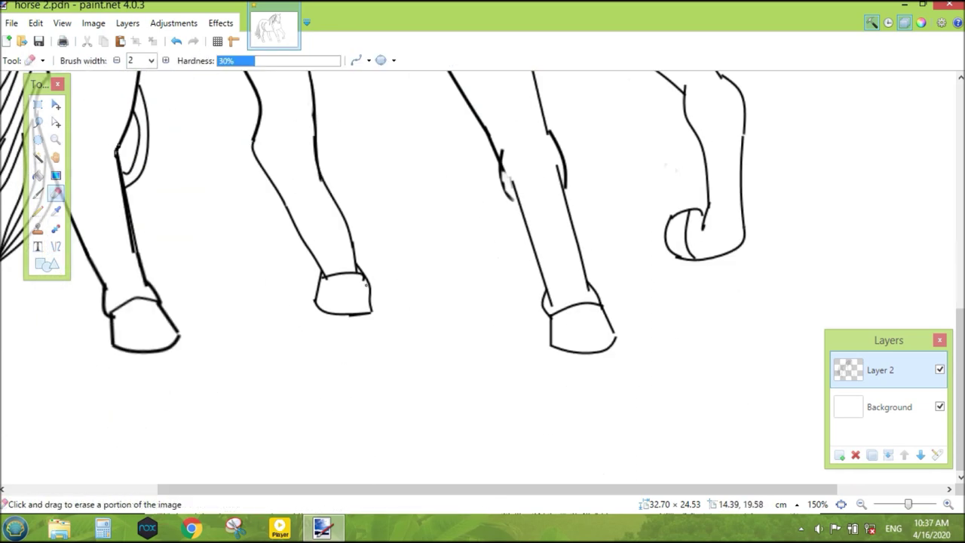
- Trace over the far hind leg's front shin line from the hock down to the hoof
key("o")
left_click_drag(316, 161, 357, 268)
key("Return")
scroll(368, 295, "up", 3)
key("e")
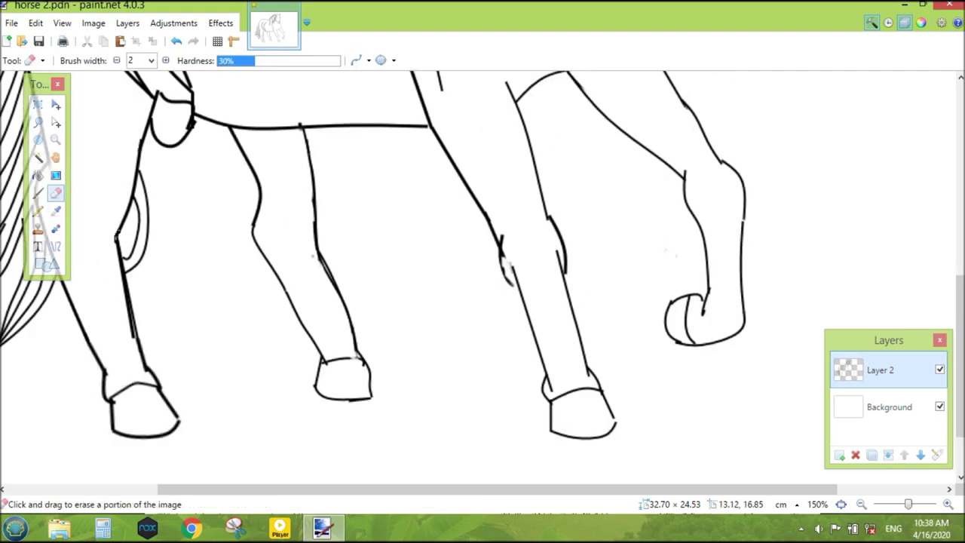
- Erase the rough front edge of the standing front leg's knee and redraw it as a smooth curve joining the shin
scroll(407, 437, "right", 3)
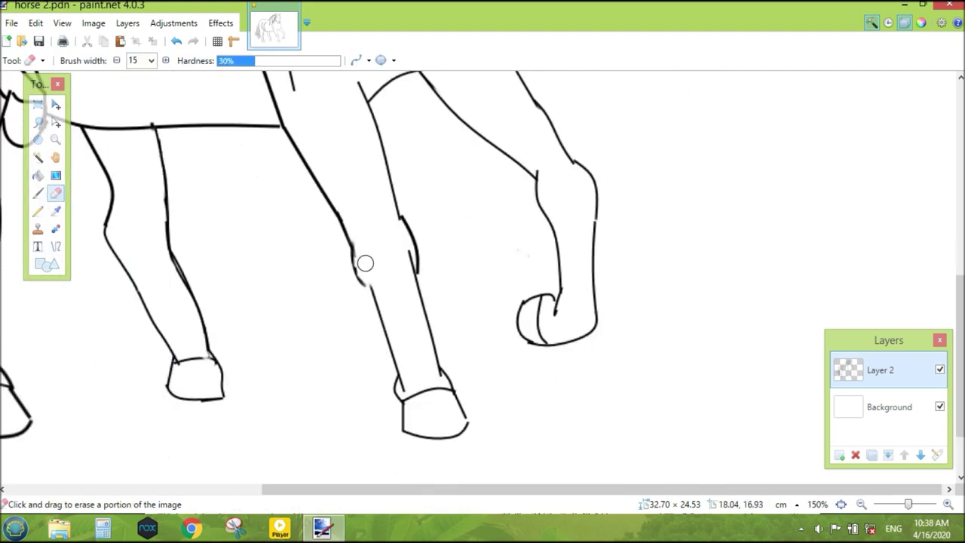
left_click_drag(401, 217, 424, 303)
key("o")
key("ctrl+z")
key("ctrl+z")
key("ctrl+y")
key("Return")
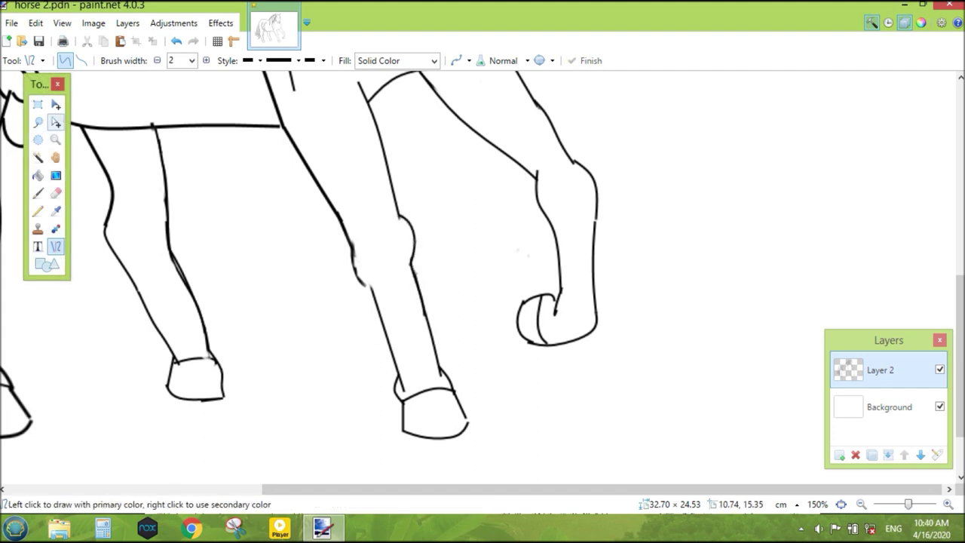
- Erase the rough rear edge of the standing front leg's knee and redraw it as a clean line to the shin
left_click(56, 193)
key("o")
left_click_drag(346, 225, 349, 243)
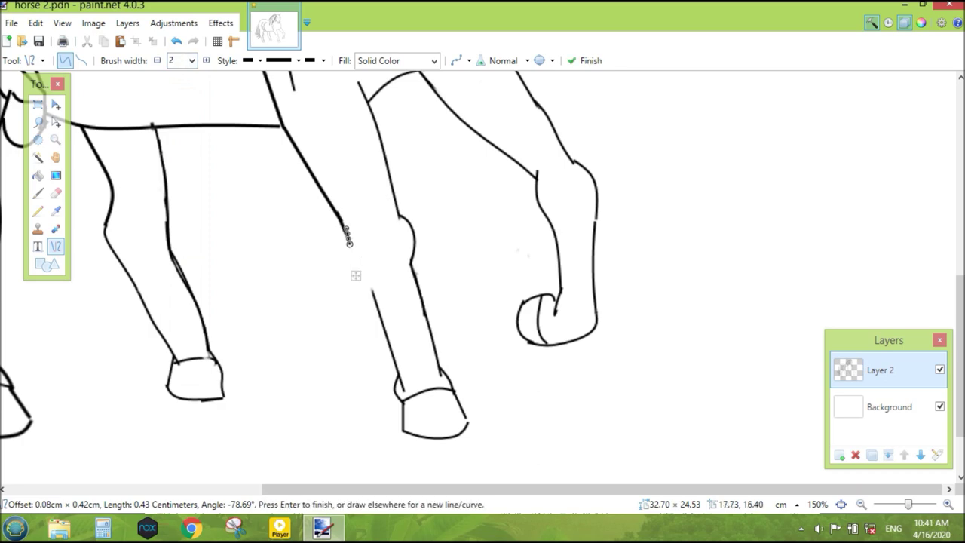
key("ctrl+b")
key("ctrl+0")
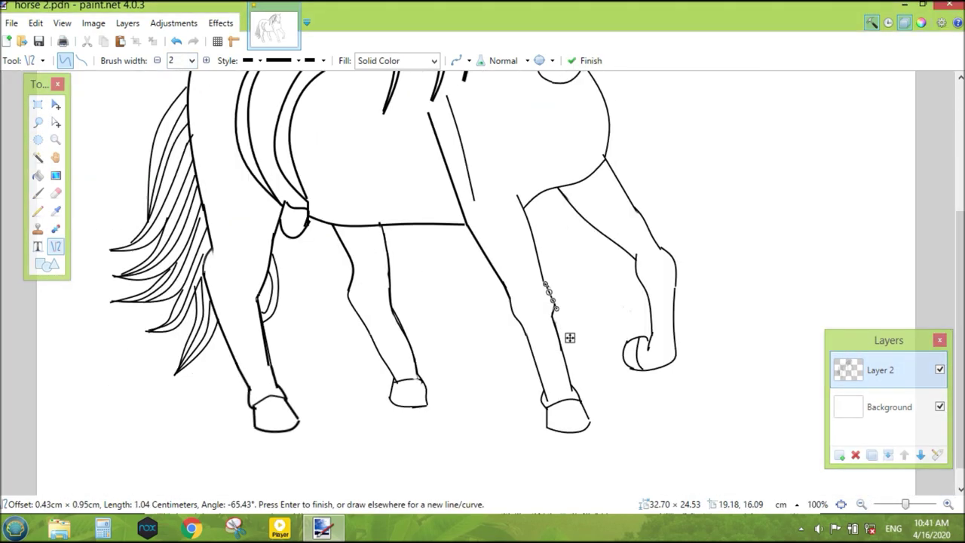
- Draw a long thin mane strand as a 2-wide curve from the near ear down to the chest
key("e")
key("p")
key("ctrl+plus")
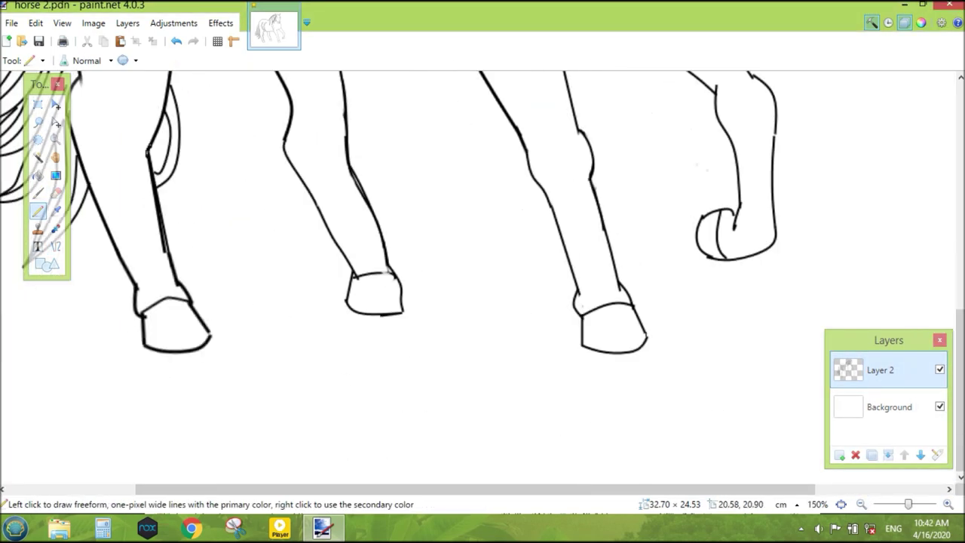
scroll(475, 283, "up", 3)
key("e")
key("ctrl+minus")
key("o")
mouse_move(493, 131)
left_mouse_down()
mouse_move(469, 361)
mouse_move(471, 284)
mouse_move(449, 345)
left_mouse_up()
key("bracketleft")
key("bracketleft")
key("bracketleft")
key("bracketleft")
key("bracketleft")
key("bracketleft")
key("bracketleft")
key("bracketleft")
key("bracketleft")
key("bracketleft")
key("bracketleft")
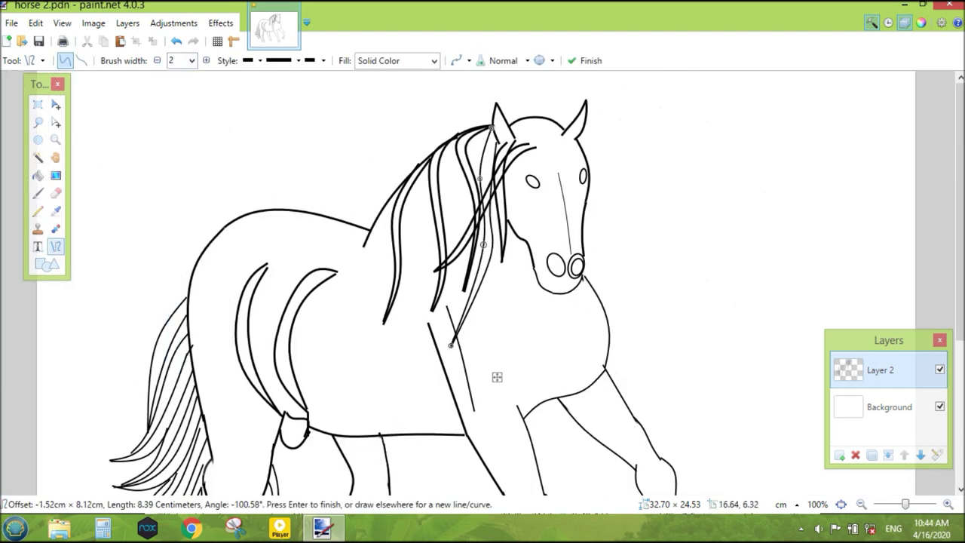
- Add windblown strands off the neck crest, a long strand down the mane and short forelock hair
mouse_move(437, 149)
left_mouse_down()
mouse_move(344, 176)
mouse_move(429, 155)
mouse_move(359, 202)
mouse_move(395, 166)
mouse_move(364, 201)
left_mouse_up()
key("Return")
mouse_move(430, 164)
left_mouse_down()
mouse_move(405, 337)
mouse_move(400, 311)
left_mouse_up()
left_click_drag(539, 133, 515, 147)
- Draw a small bulging curve on the face's far edge below the eye and a muscle curve on the chest
left_click_drag(590, 185, 585, 219)
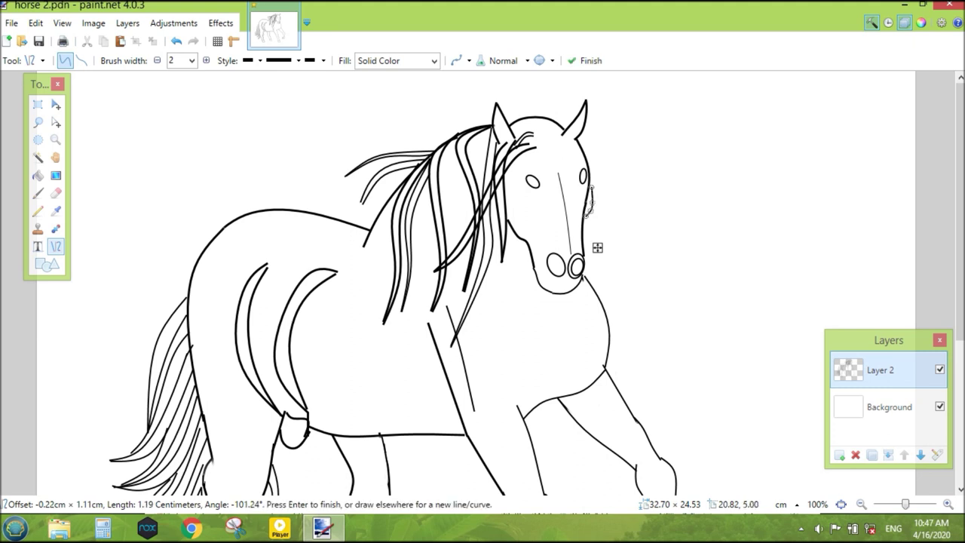
key("Return")
left_click_drag(599, 300, 571, 368)
- Fill out the rear part of the mane and its windblown lock with 2-wide curved strands
left_click_drag(386, 256, 391, 340)
key("ctrl+z")
left_click_drag(392, 235, 377, 303)
key("Return")
left_click_drag(426, 205, 416, 305)
mouse_move(431, 339)
left_mouse_down()
mouse_move(409, 327)
mouse_move(424, 211)
left_mouse_up()
left_click_drag(361, 201, 420, 162)
key("Return")
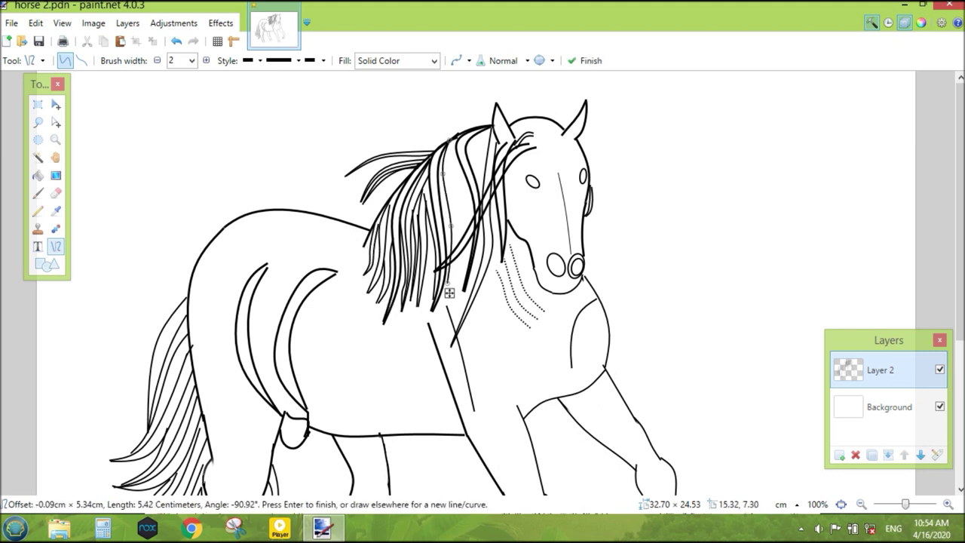
- Fill the front part of the mane below the near ear with long 2-wide strands
mouse_move(452, 253)
left_mouse_down()
mouse_move(464, 146)
mouse_move(450, 303)
left_mouse_up()
left_click_drag(483, 151, 491, 376)
key("Return")
left_click_drag(495, 129, 474, 303)
key("Return")
left_click_drag(504, 172, 502, 283)
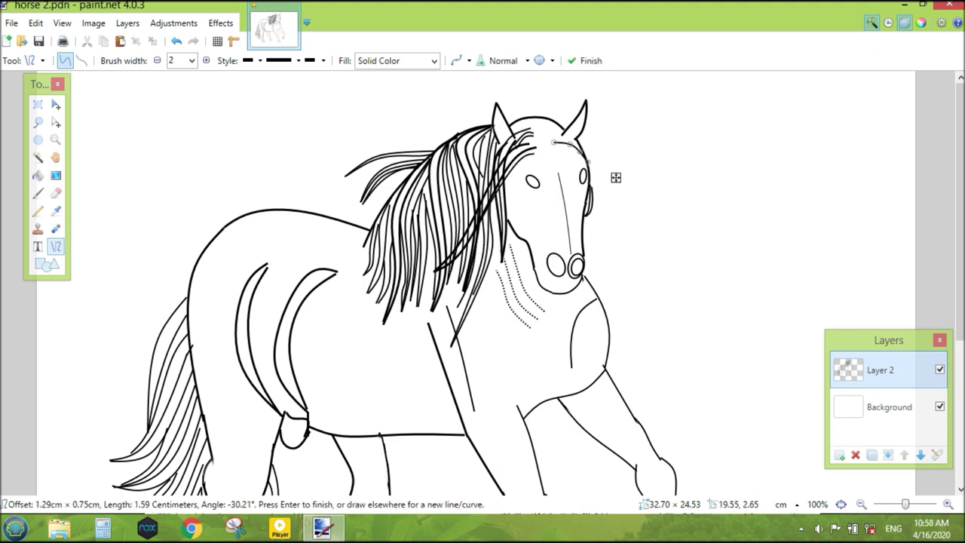
- Draw a brow curve above the far eye and add fine strands to the mane and forelock
left_click_drag(554, 136, 588, 161)
key("Return")
left_click_drag(479, 224, 473, 293)
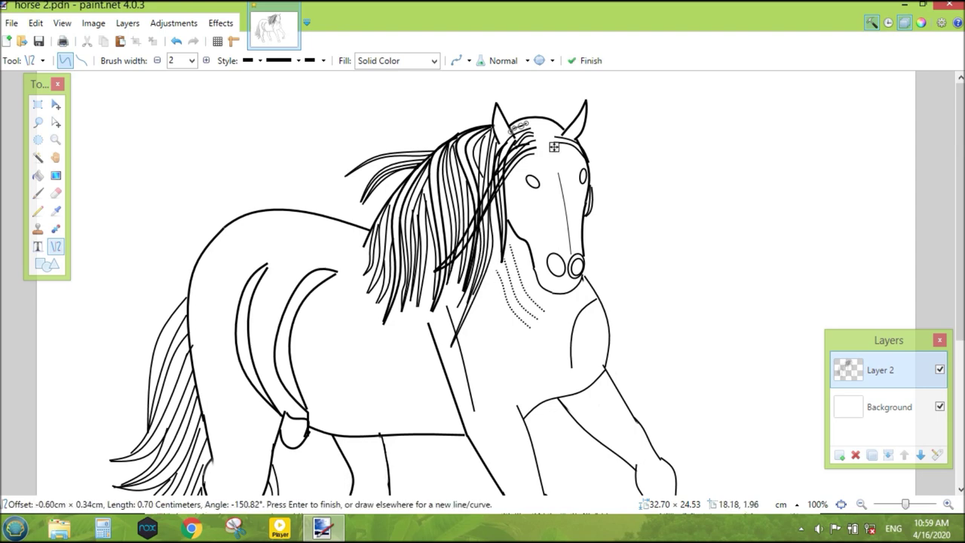
left_click_drag(512, 122, 513, 118)
key("Return")
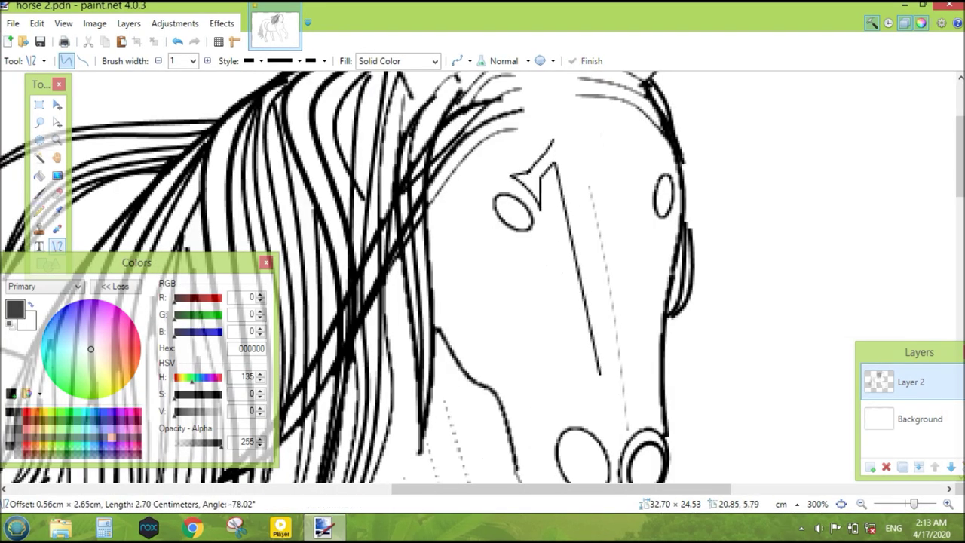
- Outline the marking along the nose bridge with 1-wide lines from the forehead down to the far nostril
left_click_drag(599, 373, 618, 418)
key("Return")
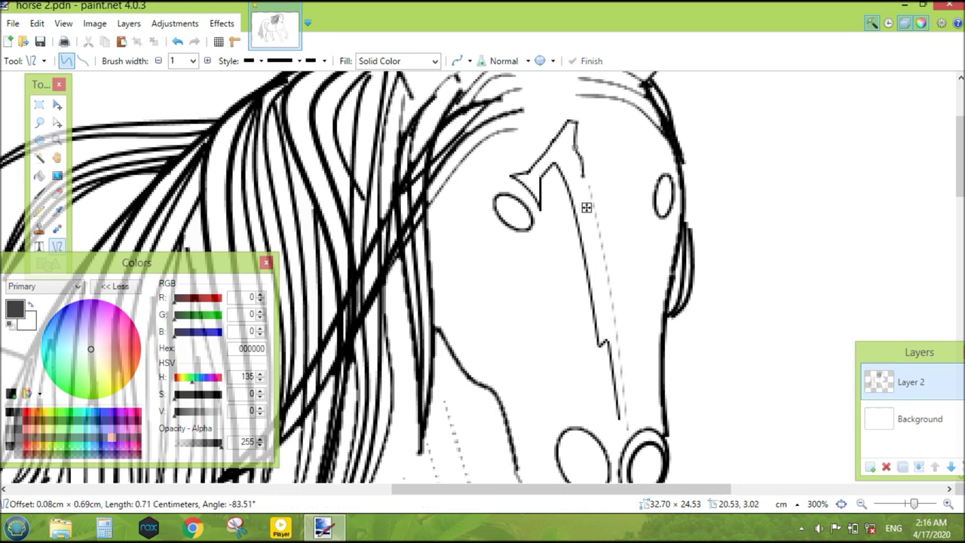
key("Return")
mouse_move(621, 416)
left_mouse_down()
mouse_move(611, 296)
mouse_move(629, 384)
mouse_move(662, 431)
left_mouse_up()
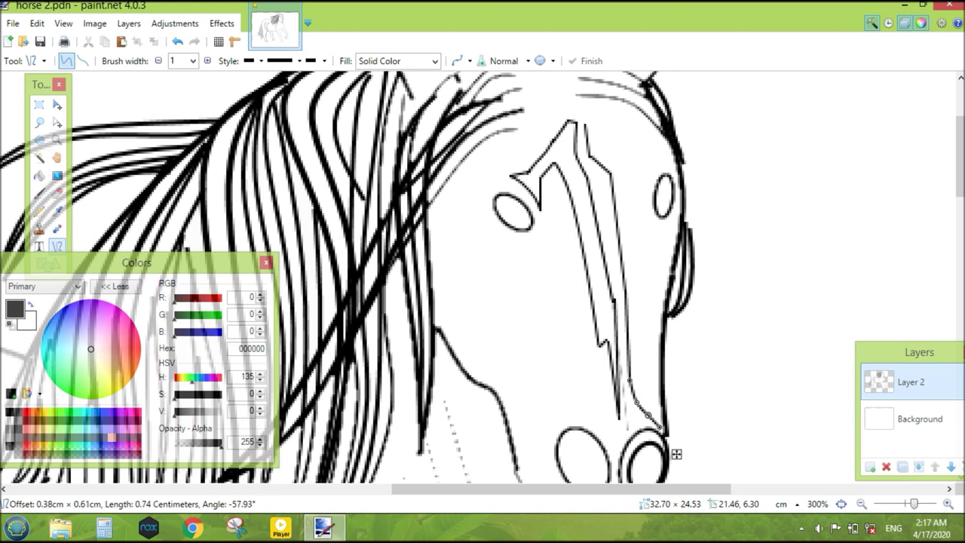
- Outline the marking from the centre of the forehead to the far eye and draw a line inside that eye
left_click_drag(587, 126, 586, 113)
left_click_drag(629, 163, 638, 181)
left_click_drag(612, 149, 620, 148)
key("Return")
left_click_drag(590, 88, 587, 121)
key("Return")
left_click_drag(667, 176, 657, 218)
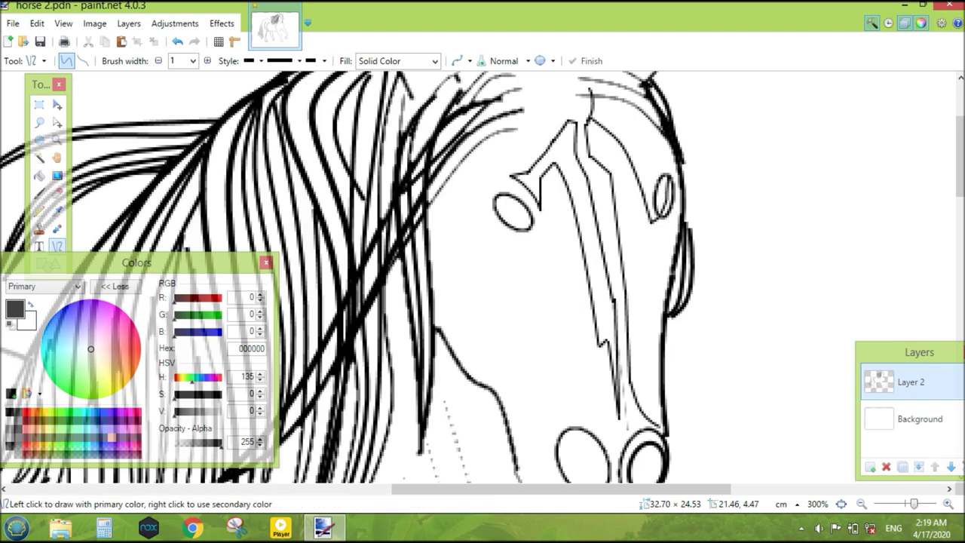
- Draw a short line on the upper forehead and an inner line in the far ear
scroll(599, 162, "up", 2)
left_click(581, 132)
key("Return")
scroll(599, 162, "up", 2)
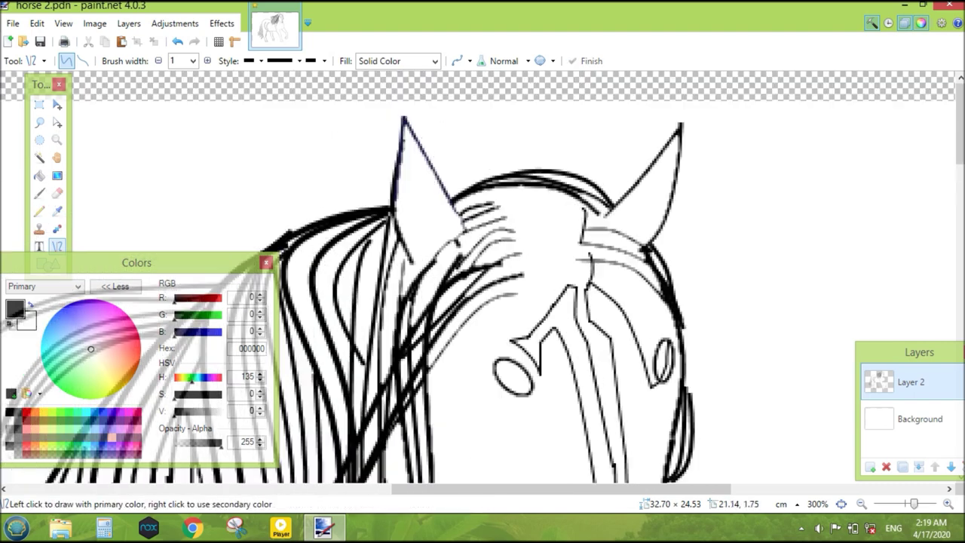
mouse_move(639, 208)
left_mouse_down()
mouse_move(677, 171)
mouse_move(625, 247)
mouse_move(673, 143)
left_mouse_up()
key("Return")
- Draw a curve from the forehead over the far eye and a thin line along the face's far edge
scroll(599, 226, "down", 2)
left_click_drag(591, 188, 679, 255)
scroll(600, 227, "down", 2)
mouse_move(653, 199)
left_mouse_down()
mouse_move(655, 259)
mouse_move(628, 270)
mouse_move(665, 340)
left_mouse_up()
scroll(627, 267, "down", 2)
key("Return")
- Outline the cheek marking from above the near eye down to the jaw and the throat
scroll(678, 351, "up", 2)
left_click_drag(500, 198, 531, 220)
key("ctrl+z")
left_click_drag(497, 127, 483, 174)
left_click_drag(468, 331, 452, 431)
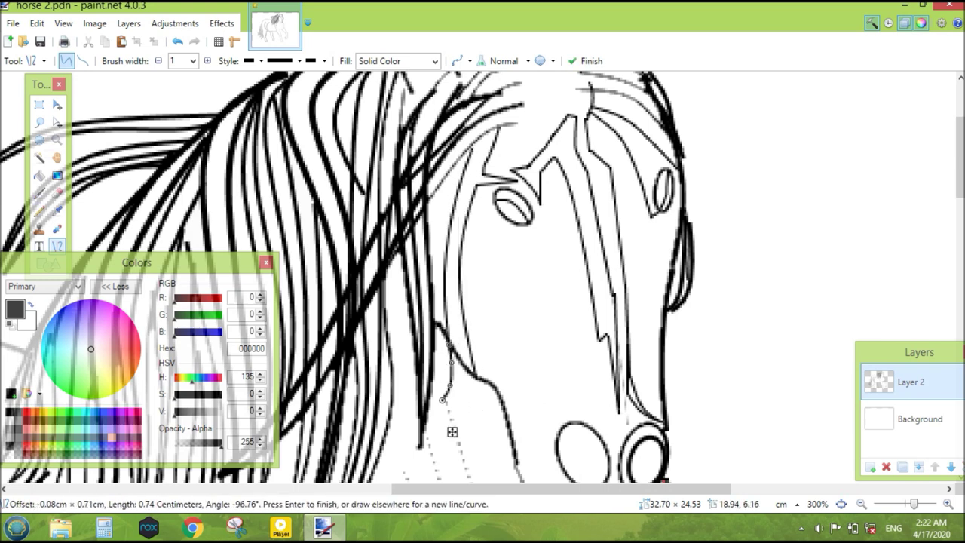
- Outline the angular patch below the near eye and the small triangular patch above the near nostril
mouse_move(496, 246)
left_mouse_down()
mouse_move(555, 323)
mouse_move(563, 399)
left_mouse_up()
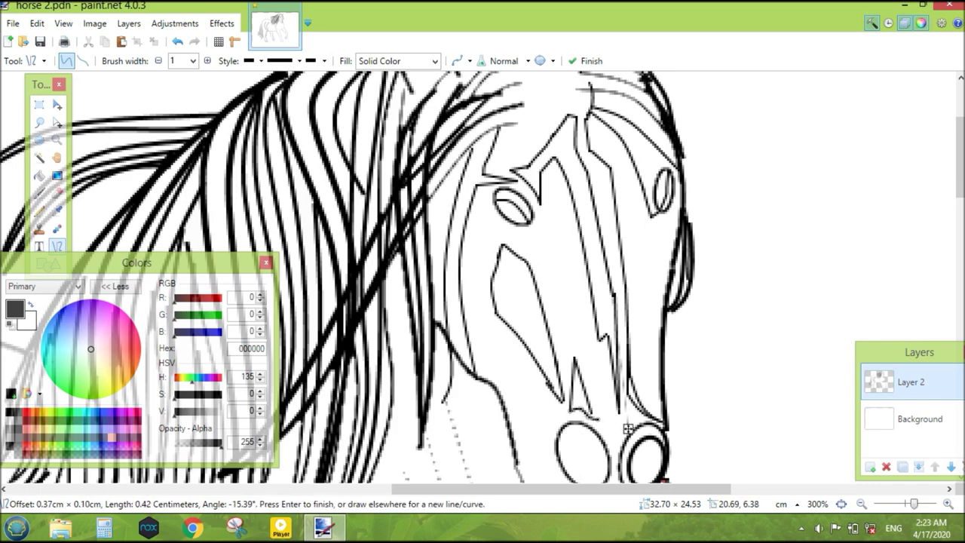
key("Return")
- Draw inner detail curves in the near nostril and a line inside the far nostril
scroll(627, 428, "down", 2)
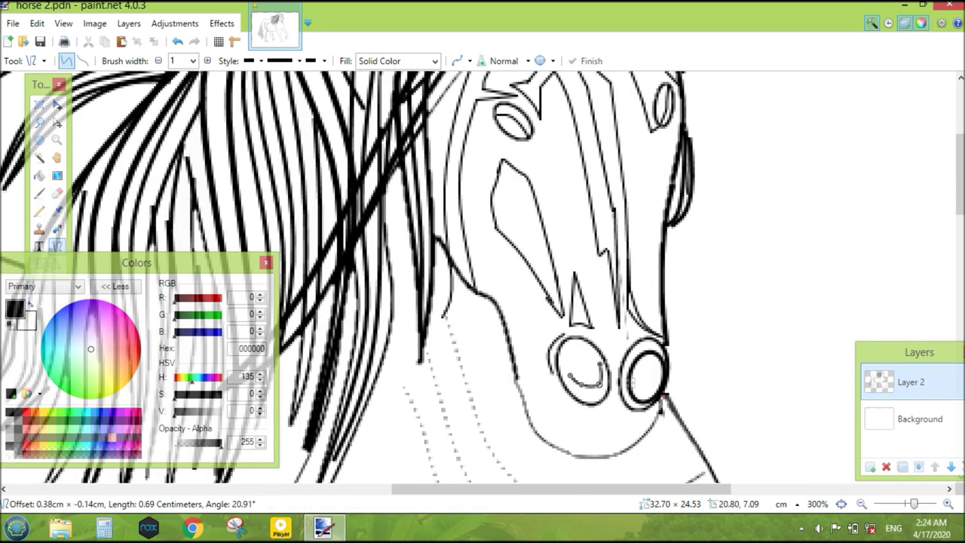
mouse_move(576, 371)
left_mouse_down()
mouse_move(600, 365)
mouse_move(576, 345)
left_mouse_up()
key("Return")
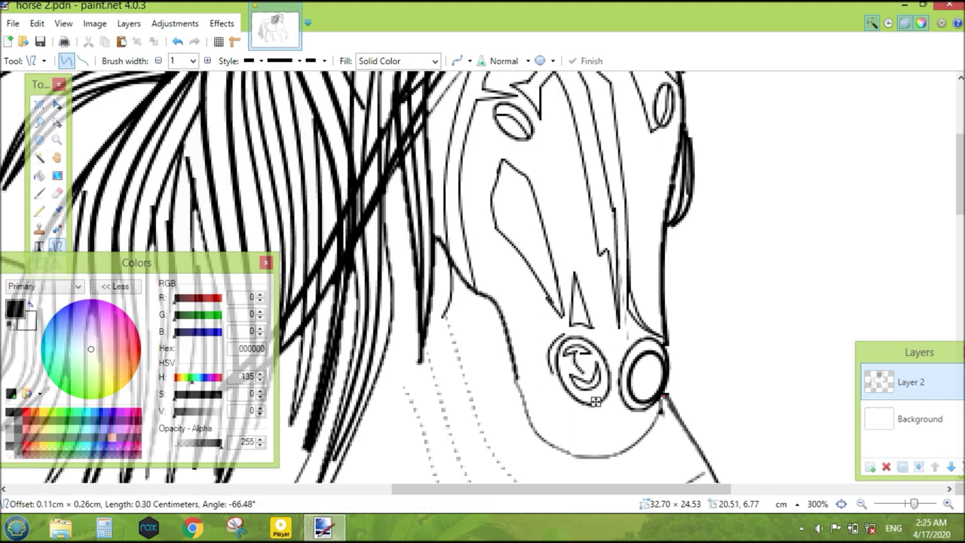
left_click_drag(654, 356, 637, 403)
- Draw the mouth curves below the near nostril and zigzag marks between the two nostrils
mouse_move(578, 403)
left_mouse_down()
mouse_move(577, 440)
mouse_move(570, 424)
left_mouse_up()
key("Return")
left_click_drag(609, 337, 615, 363)
key("Return")
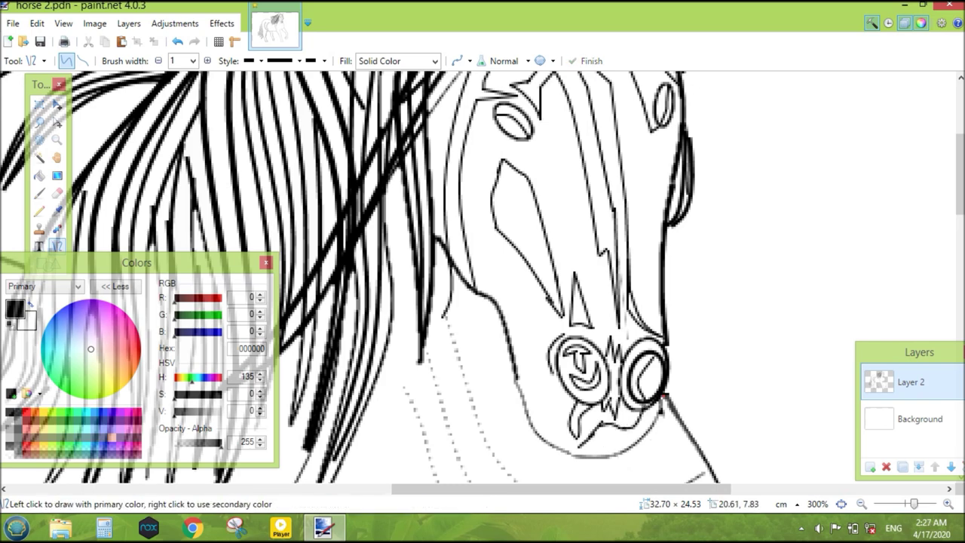
- Draw an inner line down the near ear
key("ctrl+minus")
key("ctrl+minus")
left_click_drag(441, 77, 465, 164)
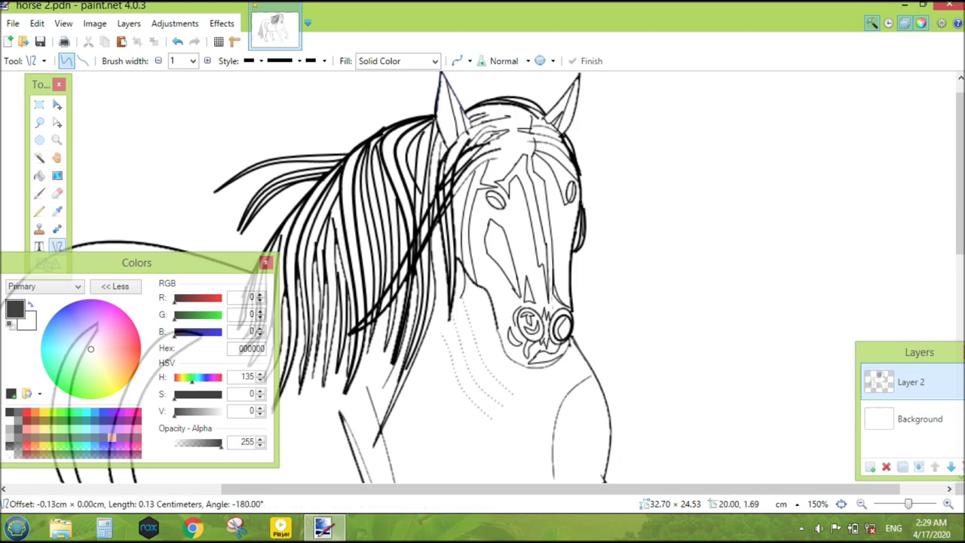
- Outline the curved and leaf-like markings on the chest with 1-wide curves
scroll(554, 265, "down", 3)
left_click_drag(553, 265, 597, 202)
mouse_move(552, 265)
left_mouse_down()
mouse_move(582, 300)
mouse_move(552, 291)
mouse_move(467, 200)
mouse_move(524, 281)
mouse_move(503, 313)
mouse_move(541, 297)
left_mouse_up()
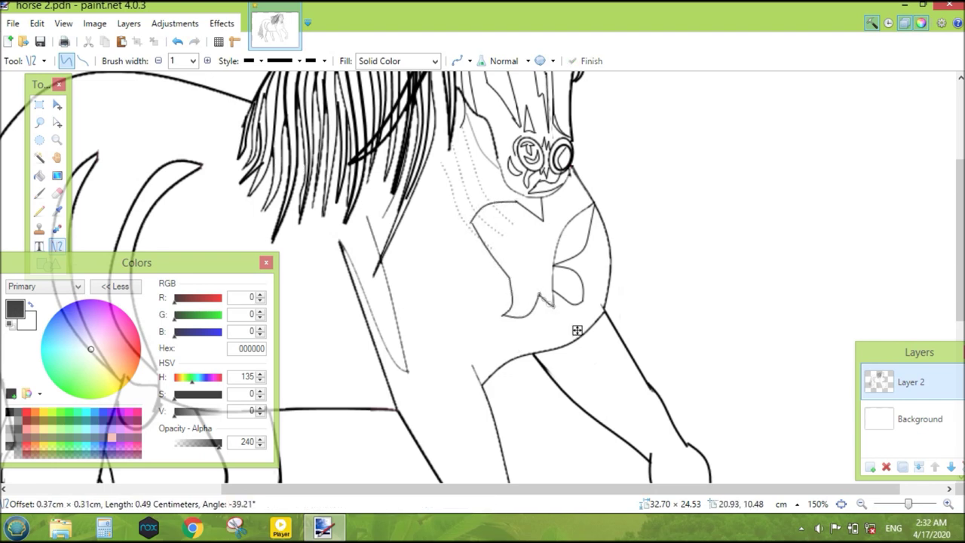
- Outline the shoulder marking from the mane down to the top of the standing front leg
left_click_drag(407, 242, 445, 292)
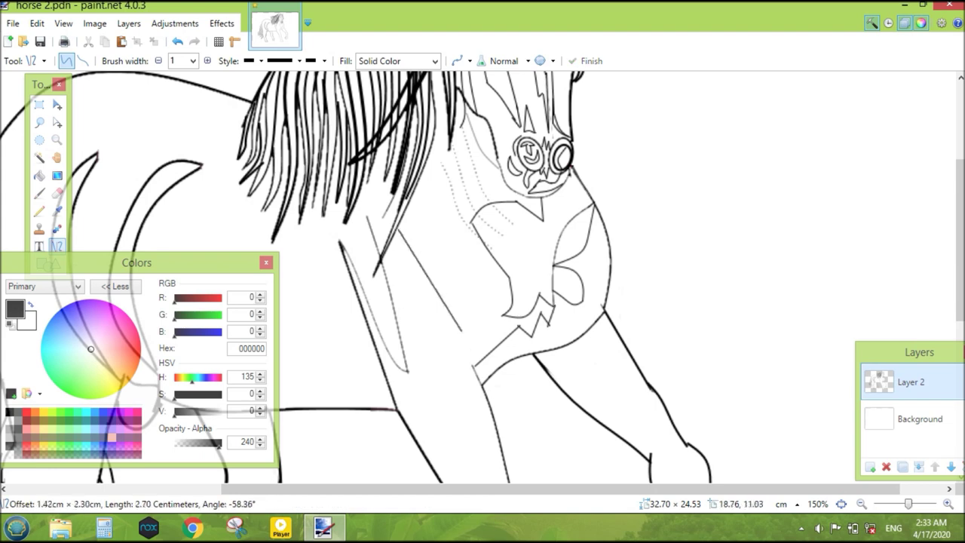
mouse_move(445, 360)
left_mouse_down()
mouse_move(422, 391)
mouse_move(452, 368)
left_mouse_up()
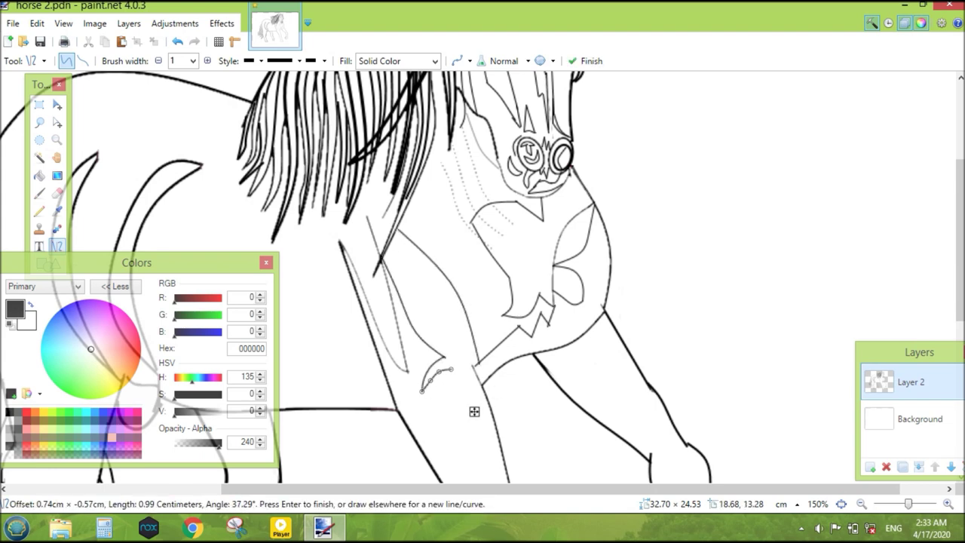
key("Return")
- Outline the jagged forearm markings, the knee arc and the shin marking on the standing front leg
scroll(509, 403, "down", 2)
left_click_drag(437, 309, 476, 395)
scroll(478, 395, "down", 2)
left_click_drag(469, 265, 496, 340)
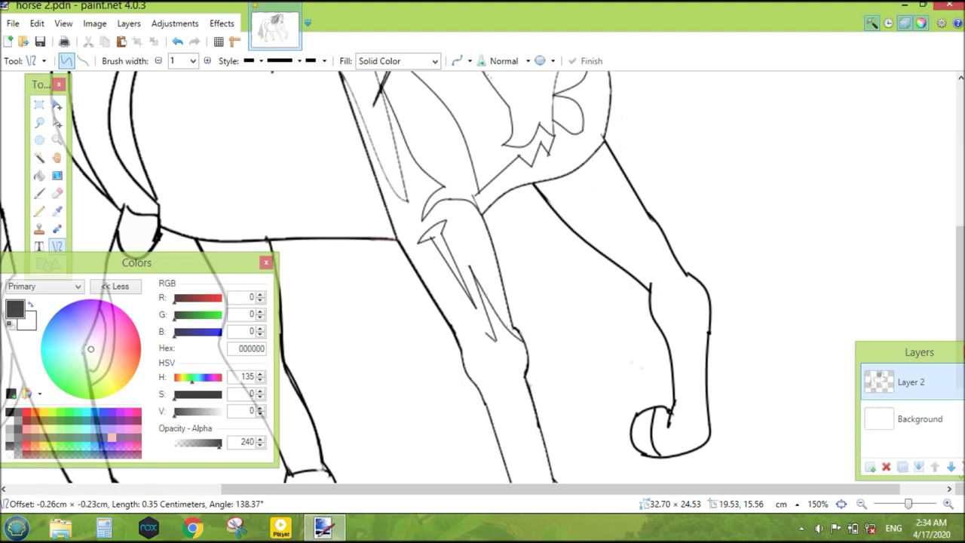
left_click_drag(486, 384, 545, 333)
scroll(533, 370, "down", 4)
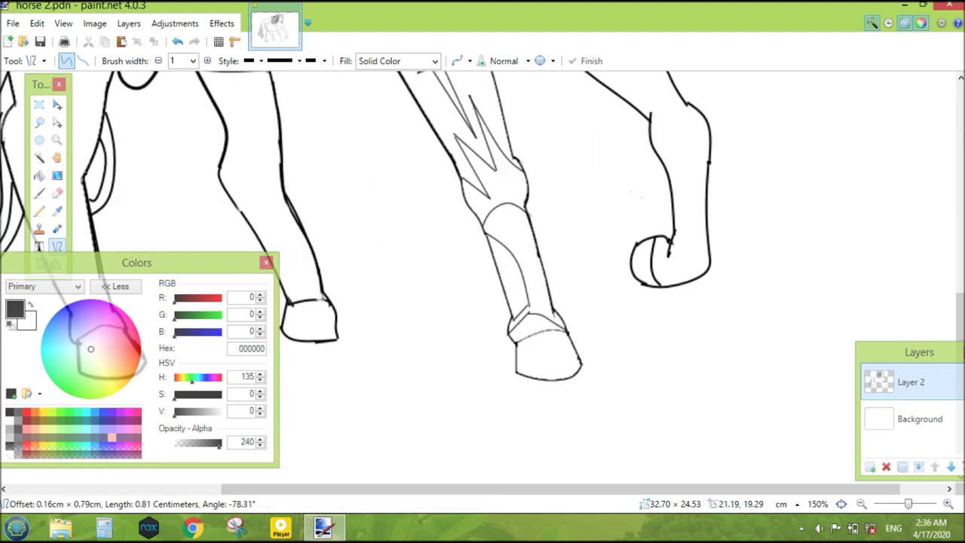
key("Return")
- Outline the forearm markings and the knee arcs on the raised front leg
scroll(606, 350, "up", 6)
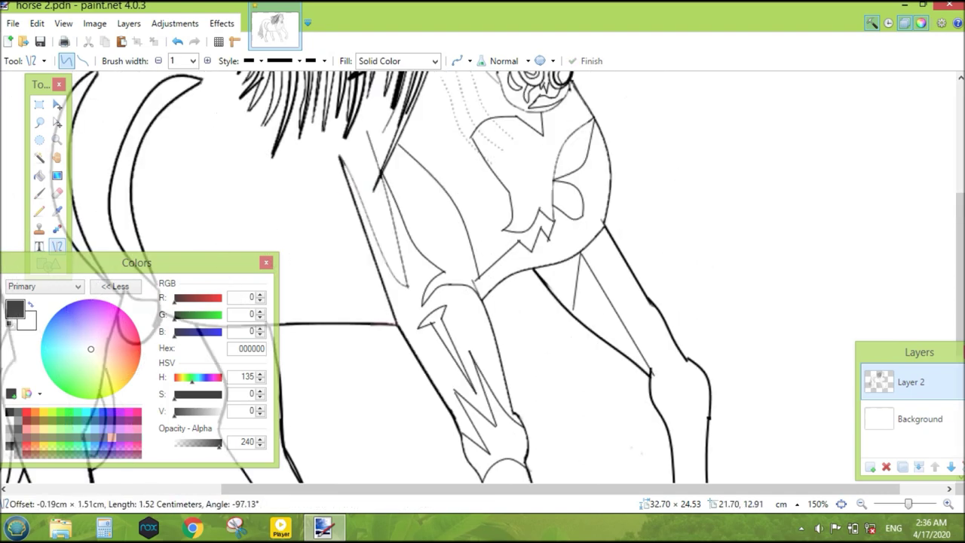
scroll(482, 301, "down", 4)
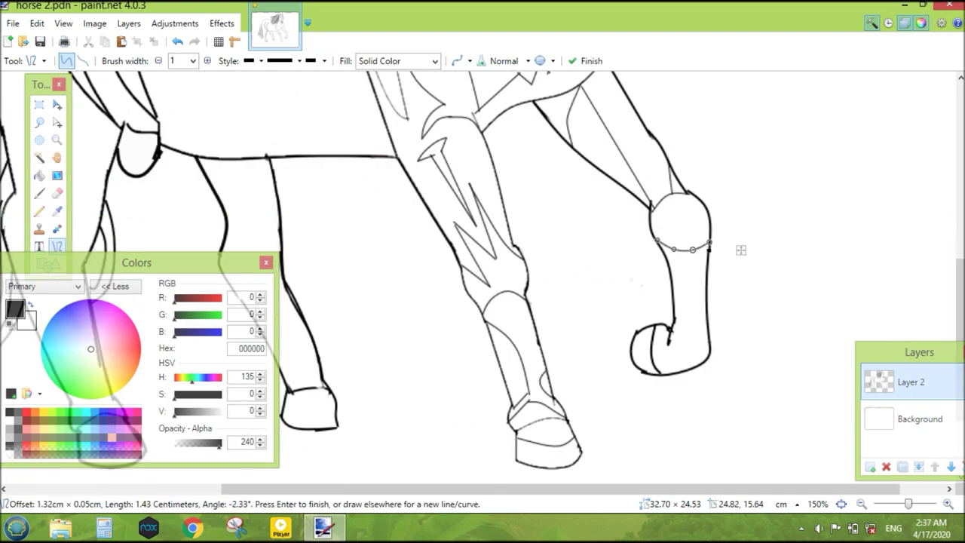
- Draw a dividing curve on the croup and outline two patches on the near hind thigh
scroll(701, 345, "up", 6)
left_click_drag(317, 139, 345, 211)
scroll(344, 402, "down", 2)
mouse_move(315, 343)
left_mouse_down()
mouse_move(332, 380)
mouse_move(339, 360)
left_mouse_up()
scroll(358, 388, "down", 4)
mouse_move(315, 229)
left_mouse_down()
mouse_move(346, 258)
mouse_move(312, 290)
left_mouse_up()
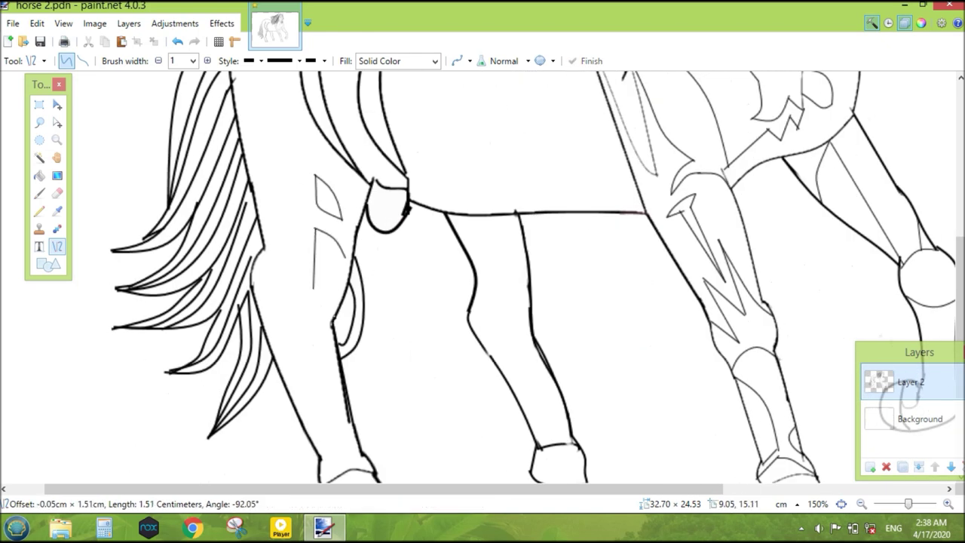
key("Return")
- Outline the markings along the near hind leg's inner edge, shin, pastern and hoof
scroll(482, 301, "down", 2)
mouse_move(297, 245)
left_mouse_down()
mouse_move(305, 344)
mouse_move(349, 80)
left_mouse_up()
key("Return")
left_click_drag(355, 384, 389, 429)
key("Return")
- Outline the curved thigh and shin markings on the far hind leg
scroll(482, 256, "right", 3)
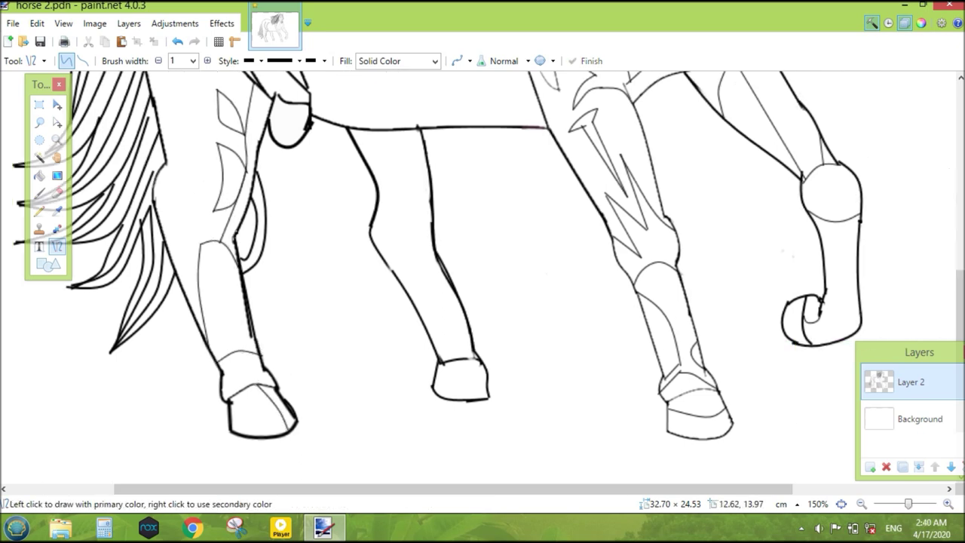
left_click_drag(373, 143, 431, 180)
key("Return")
mouse_move(395, 221)
left_mouse_down()
mouse_move(466, 316)
mouse_move(423, 309)
left_mouse_up()
key("Return")
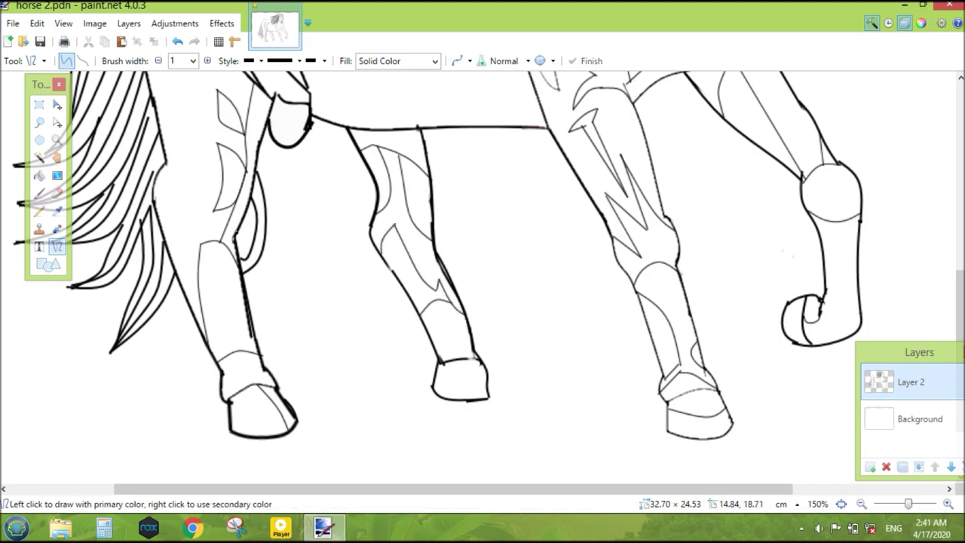
- Outline the rounded marking between the croup and the flank
scroll(472, 334, "up", 8)
left_click_drag(399, 287, 377, 305)
key("Return")
- Outline the patch with a jagged, humped upper edge along the belly
scroll(399, 288, "down", 5)
left_click_drag(447, 326, 391, 349)
key("Return")
mouse_move(447, 326)
left_mouse_down()
mouse_move(556, 351)
mouse_move(520, 338)
left_mouse_up()
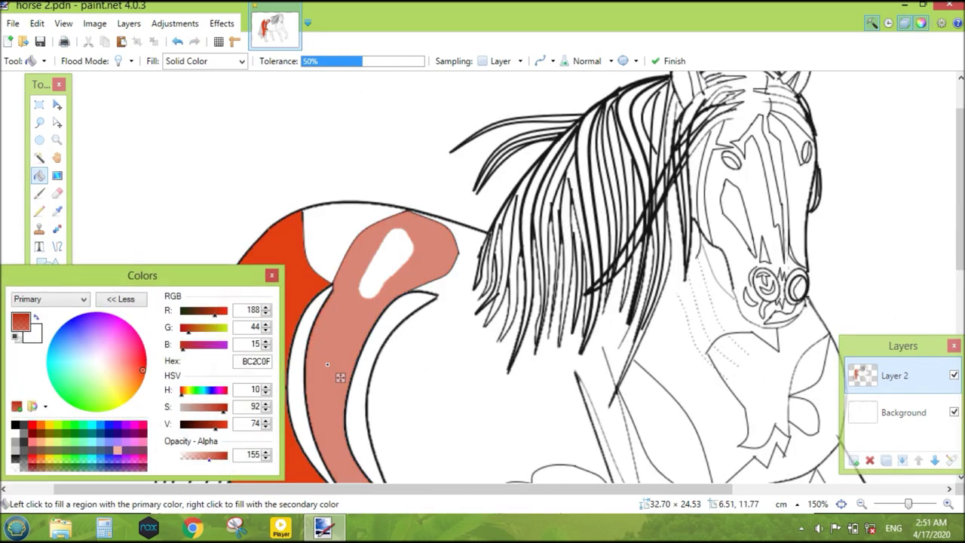
- Fill the croup patch with BC2C0F at opacity 155 and the thin crescent on the thigh at opacity 132
left_click(435, 425)
key("ctrl+z")
left_click(327, 229)
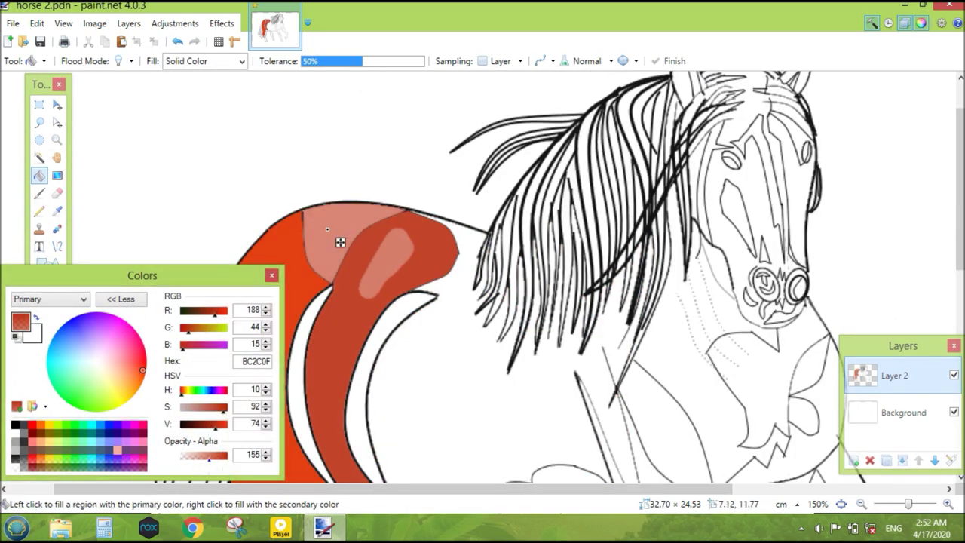
left_click_drag(113, 275, 39, 147)
left_click(316, 345)
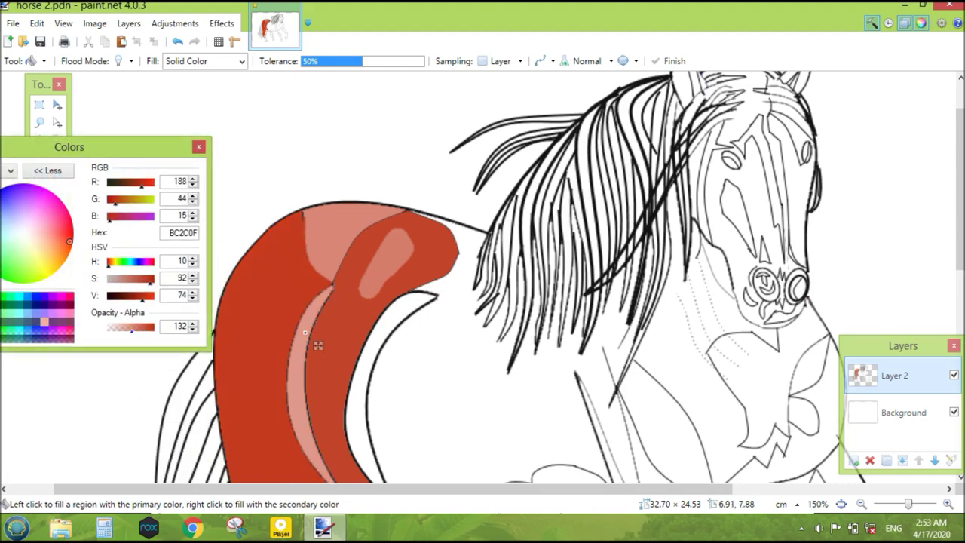
- Fill the small rounded shape under the flank with dark red and the flank crescent with 871F0A at opacity 31
scroll(316, 183, "down", 3)
left_click(371, 377)
left_click(362, 231)
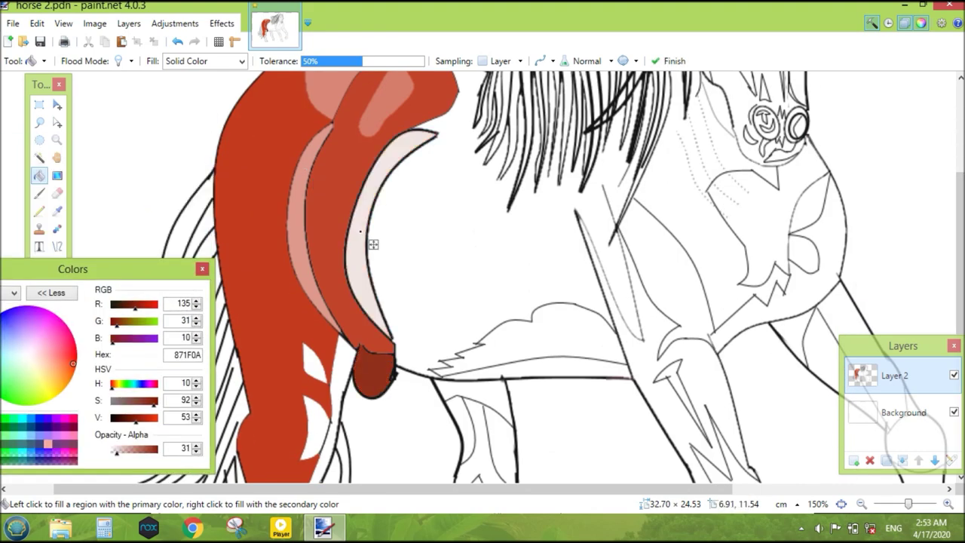
- Fill the barrel with BE3519 at opacity 159, and fill the belly patch and the strip below it
left_click(400, 301)
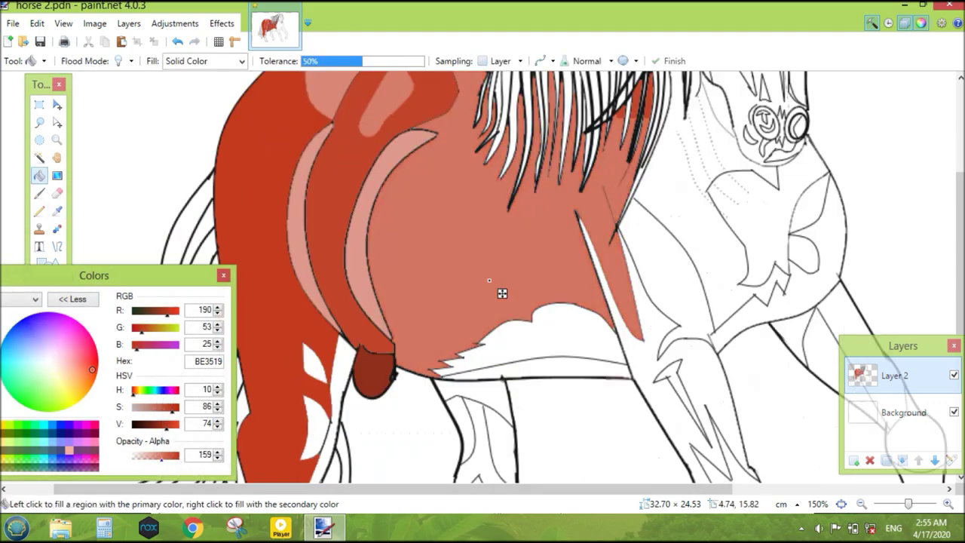
left_click(544, 346)
left_click(544, 367)
- Fill the standing front leg's lower markings with BE3519 at opacity 255
scroll(673, 288, "down", 5)
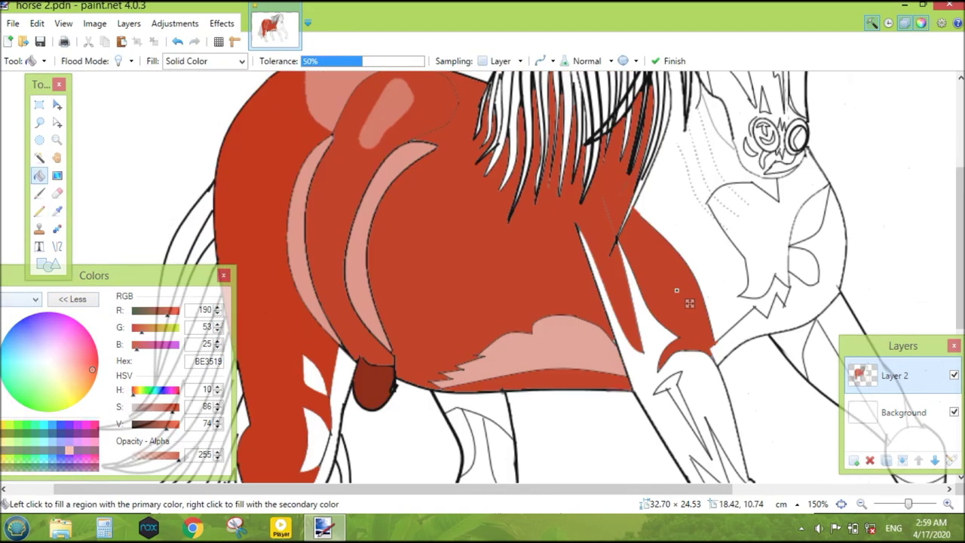
left_click(772, 390)
- Trace the raised front leg's lower knee arc with a 2-wide BE3519 curve and fill the shin below it
scroll(771, 390, "right", 3)
key("o")
left_click_drag(648, 214, 708, 219)
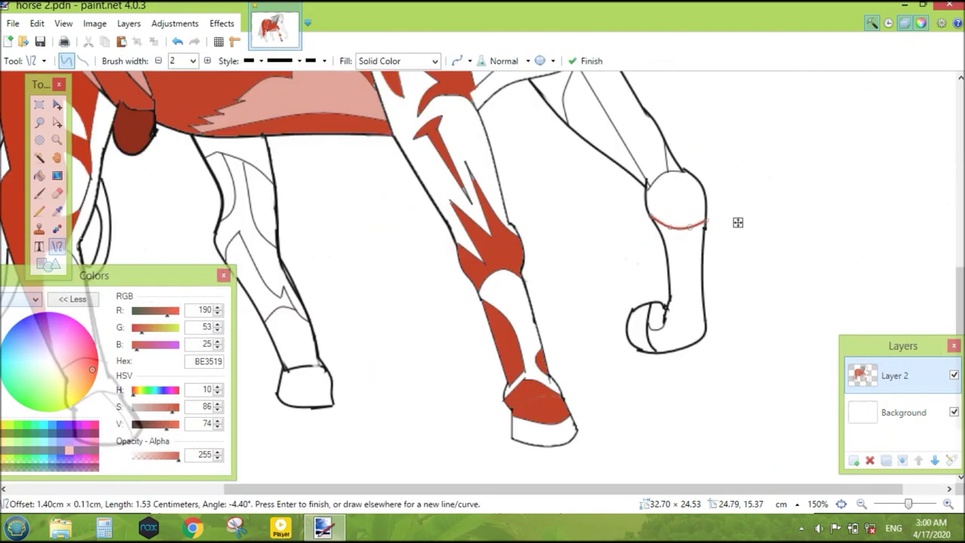
key("f")
left_click(700, 265)
- Trace the curved marking line on the raised front leg's forearm with a 2-wide BE3519 curve
scroll(568, 356, "up", 6)
key("o")
left_click_drag(558, 317, 577, 384)
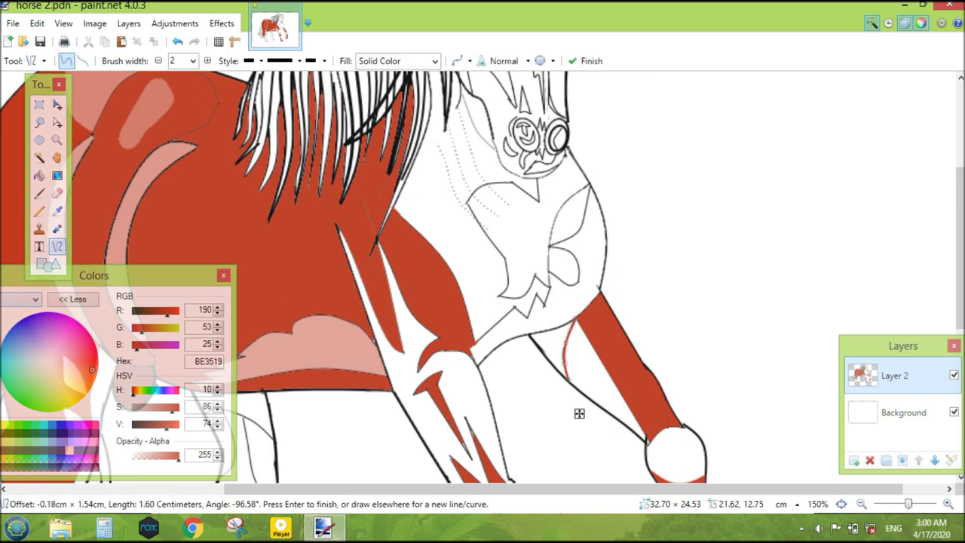
- Fill the chest markings and the dark stripes and patches on the horse's face with BE3519 at opacity 255
key("f")
left_click(537, 249)
scroll(537, 332, "up", 2)
scroll(536, 331, "up", 2)
left_click(520, 203)
left_click(497, 241)
scroll(528, 302, "up", 2)
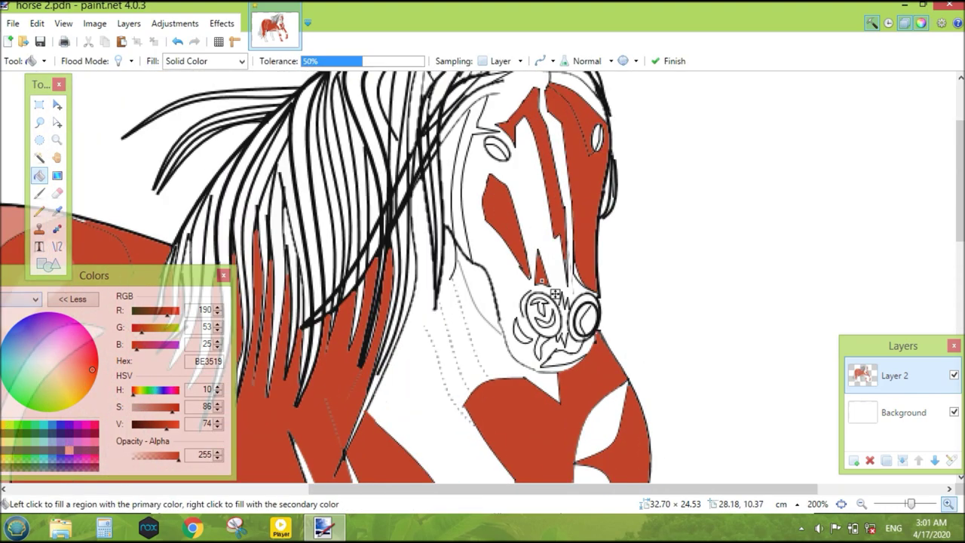
- Fill the pale patches on the chest, face, front legs and front hooves with C6381B at opacity 113
left_click(611, 392)
left_click_drag(167, 422, 140, 423)
left_click(543, 366)
key("x")
scroll(482, 302, "down", 10)
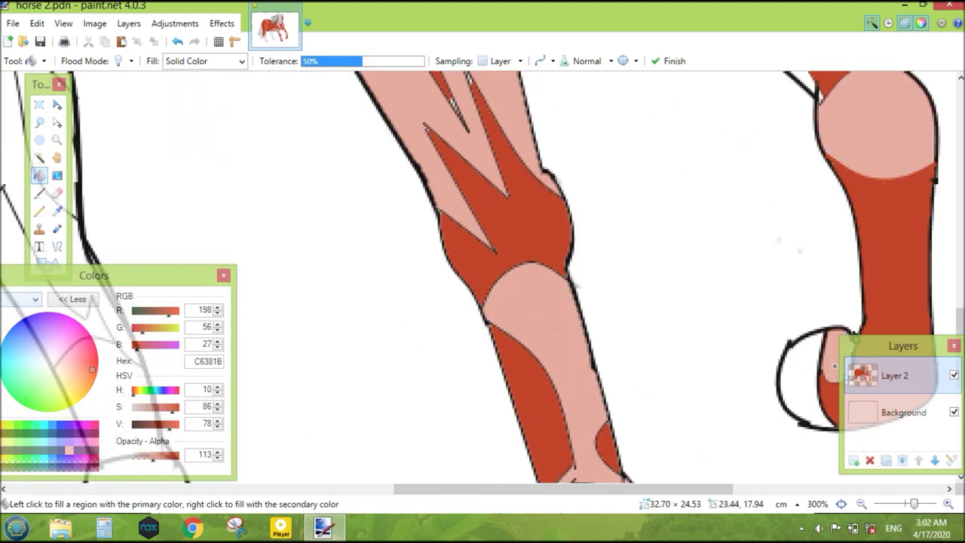
scroll(312, 411, "down", 2)
left_click(301, 400)
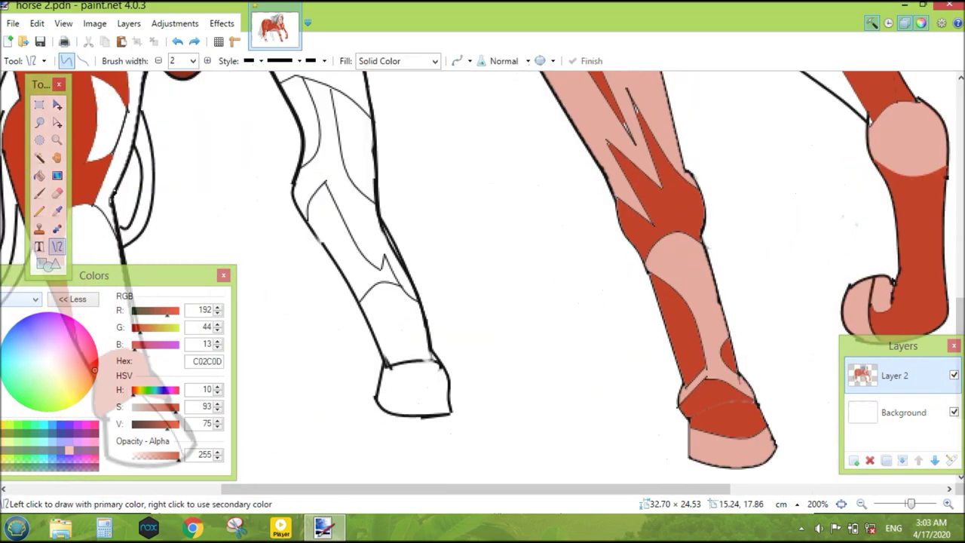
- Trace the far hind leg's lower rear edge with a 2-wide C02C0D curve and undo the upper leg's last fill and curve
left_click_drag(419, 297, 443, 367)
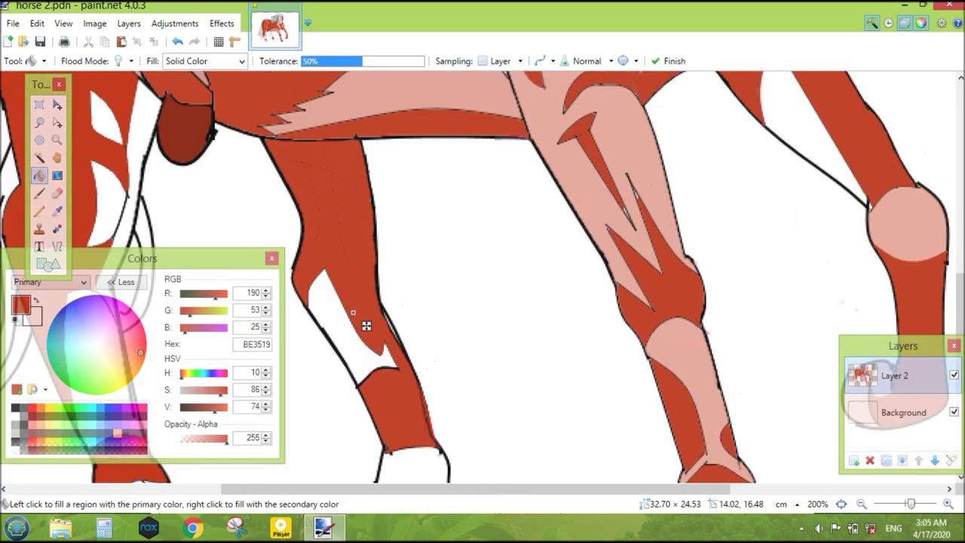
key("ctrl+z")
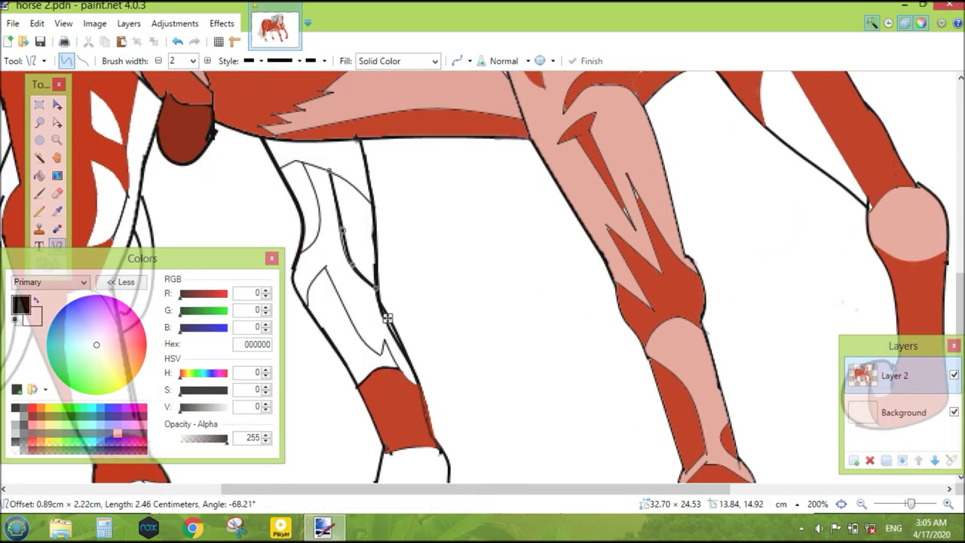
key("ctrl+z")
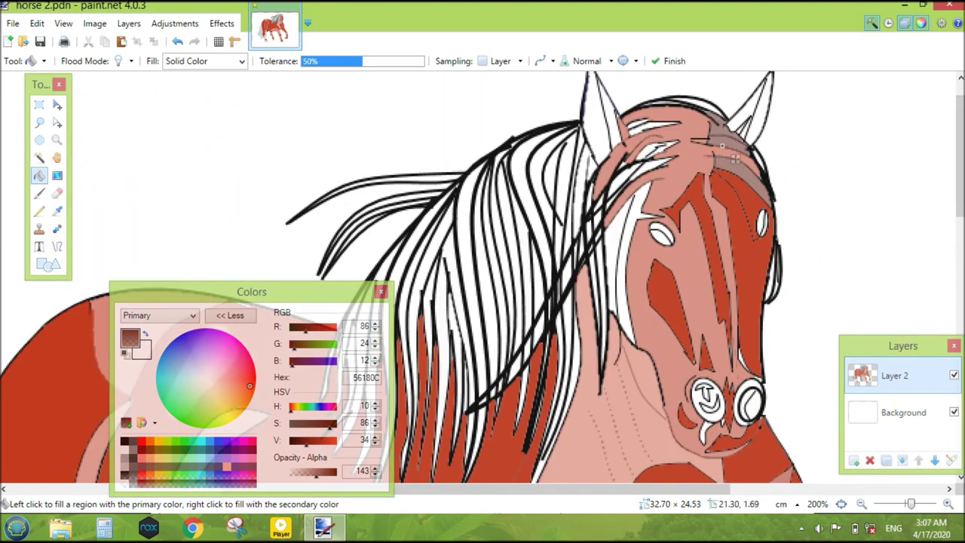
- Fill the far ear with 56180C at opacity 143 and the mane strands nearest the head with 160603 at opacities 78 and 156
left_click(743, 130)
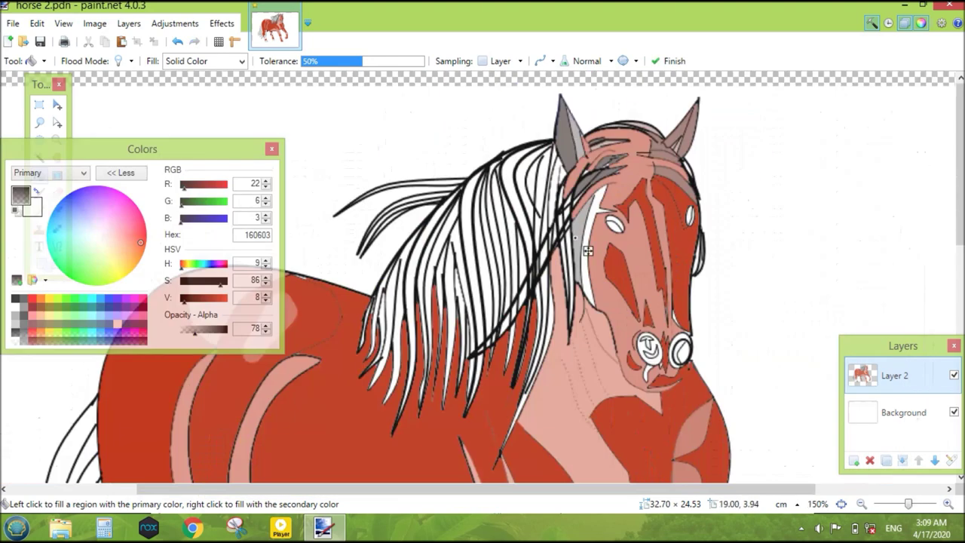
left_click(524, 178)
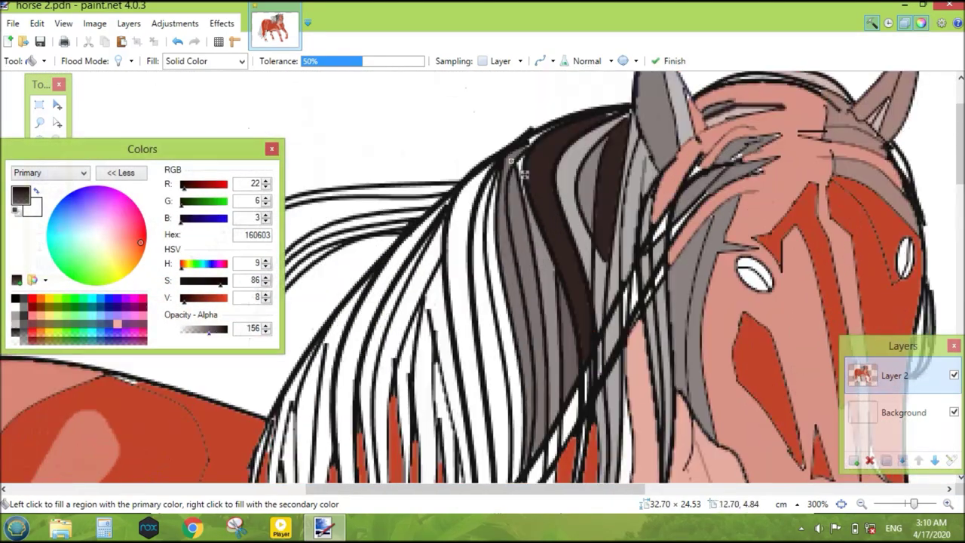
left_click(511, 290)
left_click(496, 317)
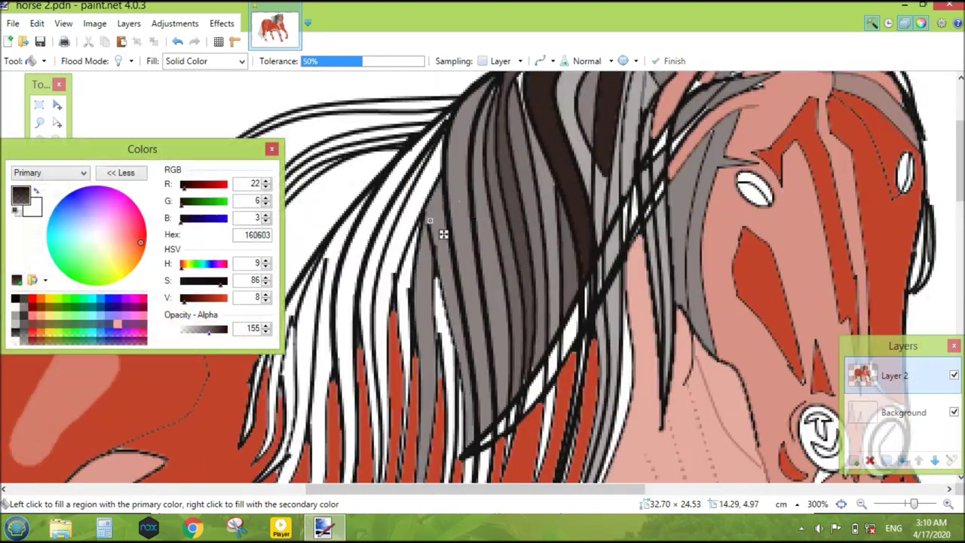
- Fill the outer mane strands and the gaps near the long forelock strand with 160603 at opacities 213 and 225
left_click(415, 304)
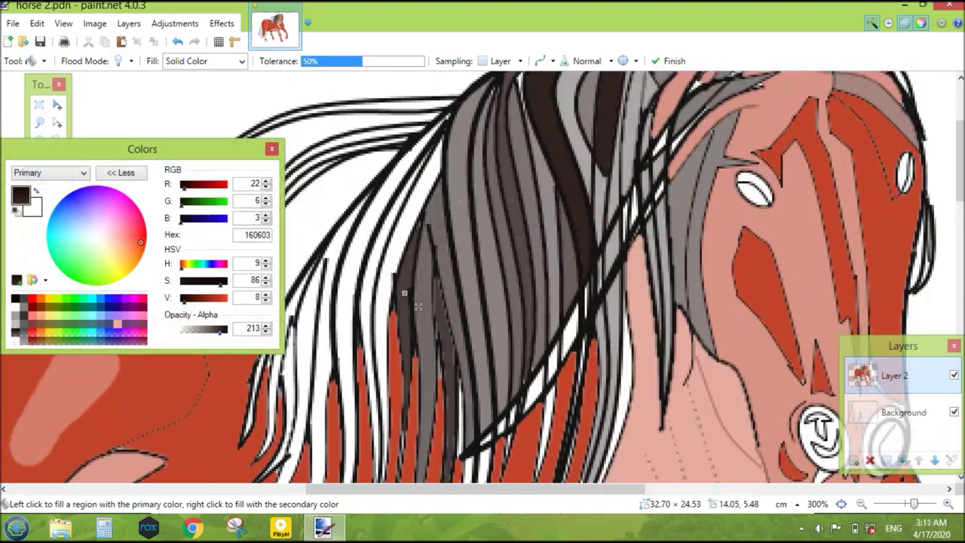
left_click(383, 286)
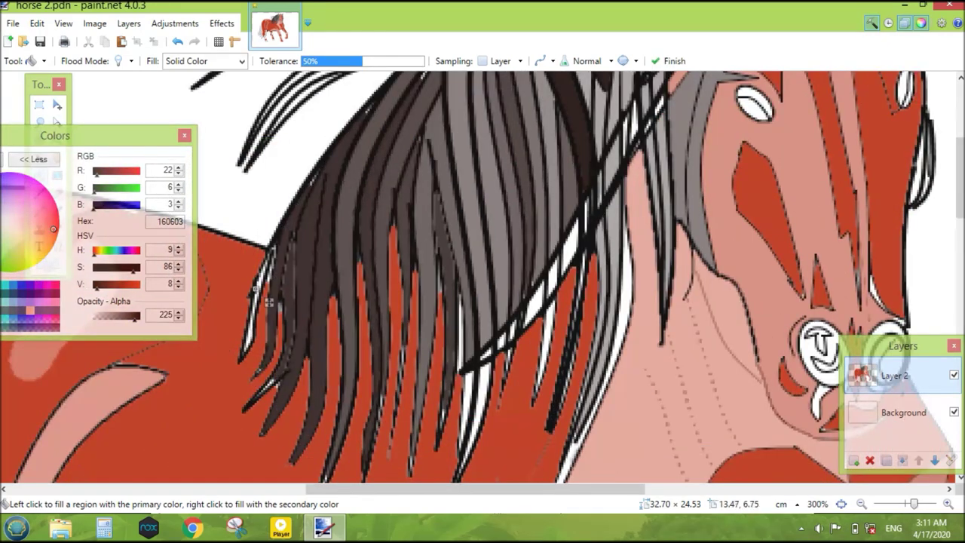
left_click(532, 304)
left_click(570, 247)
left_click(612, 166)
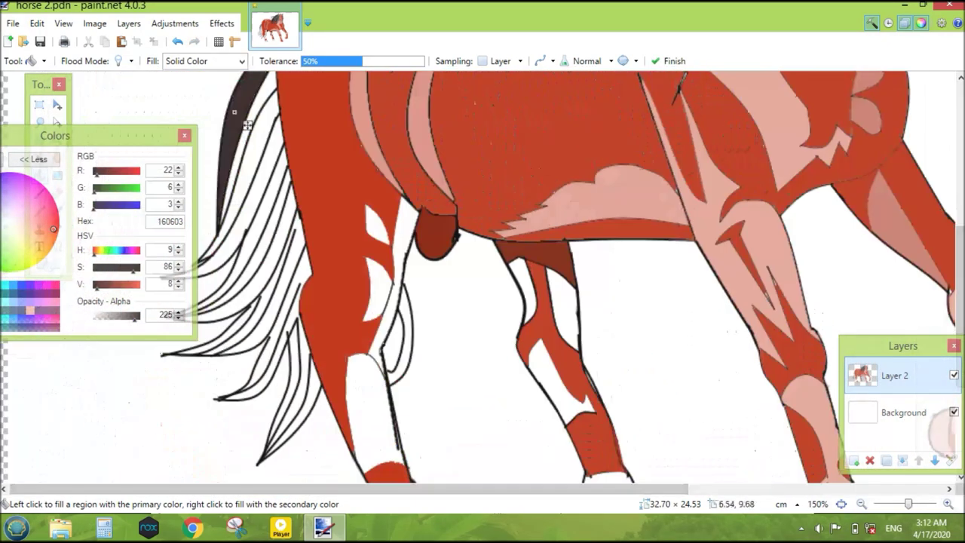
- Fill the tail strands, including the part behind the hind leg, with 160603 at opacity 225 and 190F0D at opacities 174 and 244
left_click(249, 189)
left_click(266, 241)
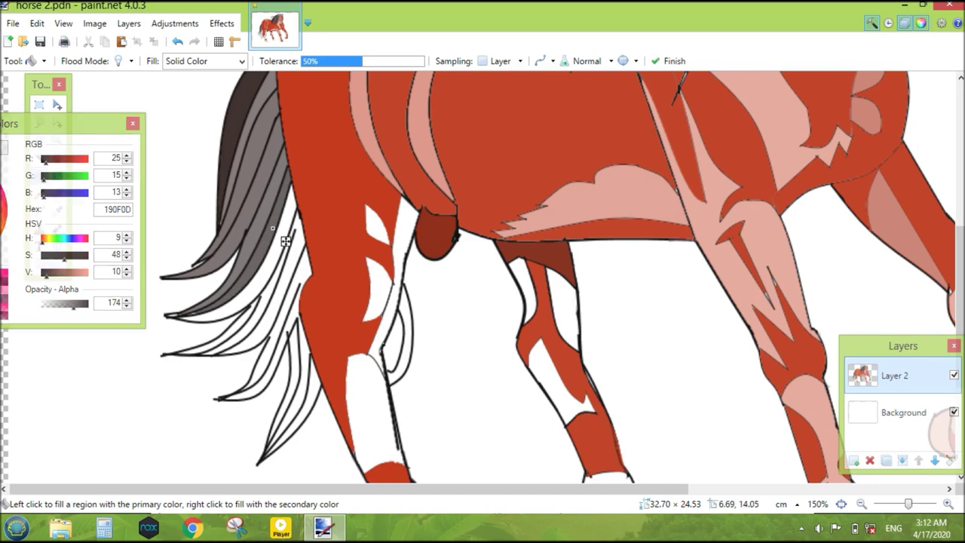
left_click(288, 239)
left_click(248, 343)
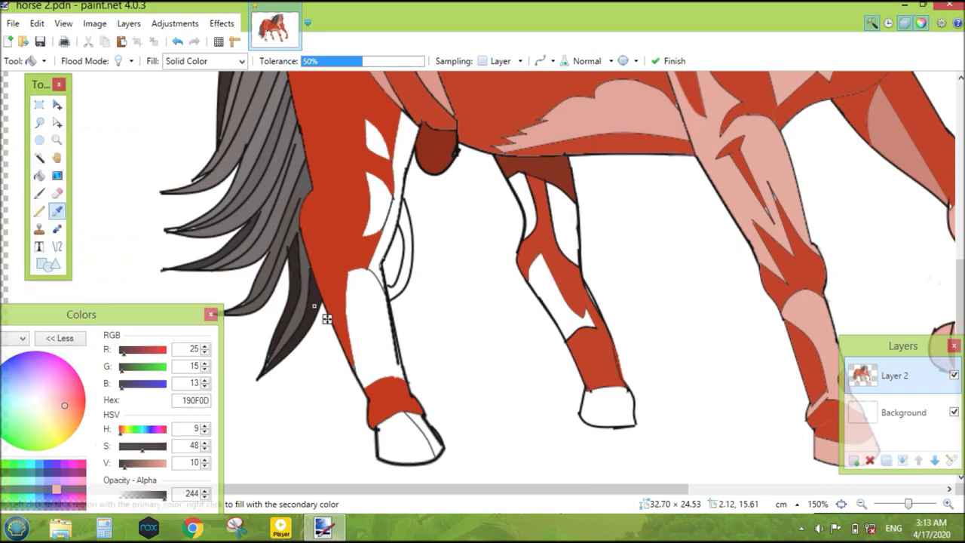
left_click(404, 229)
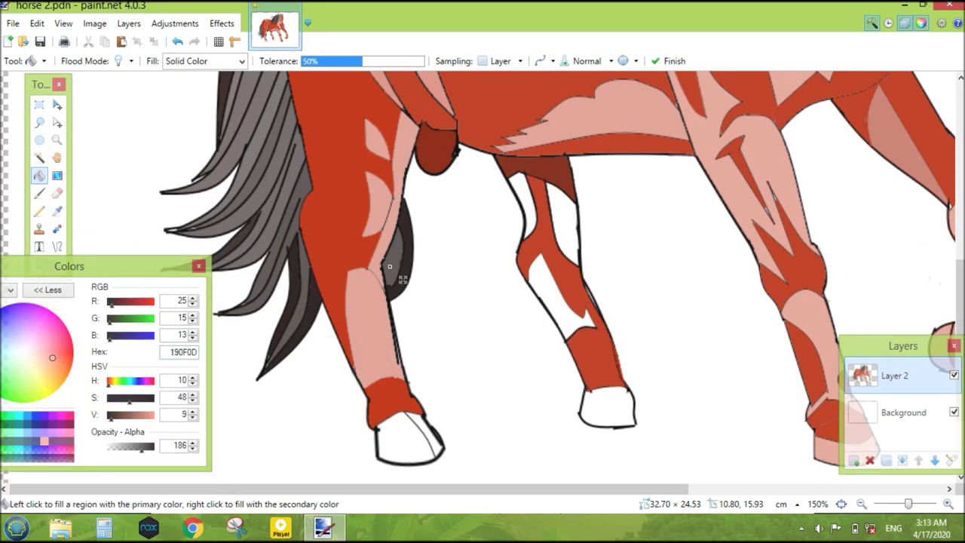
- Fill the far hind leg's upper patch with pale red and the near hind hoof with 562D25 at opacity 255
left_click(559, 222)
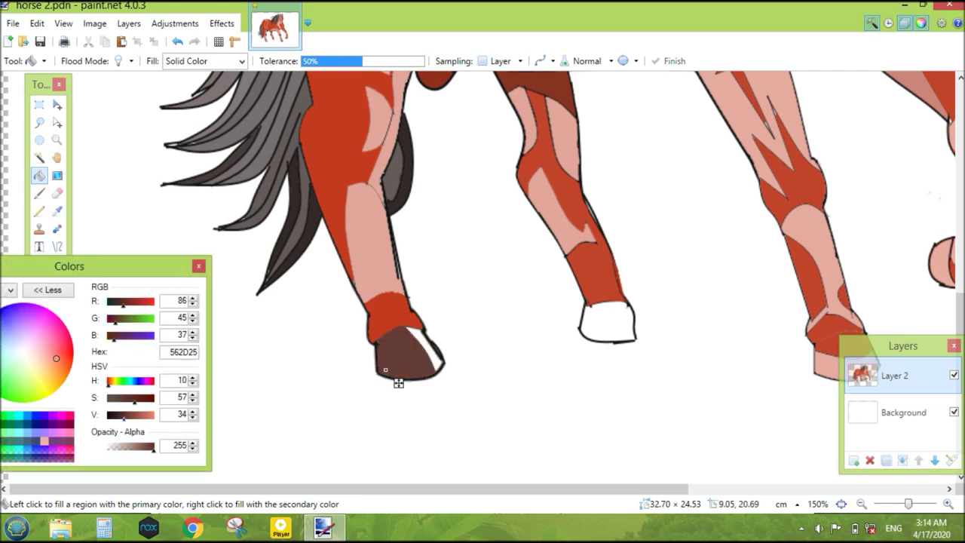
left_click(385, 369)
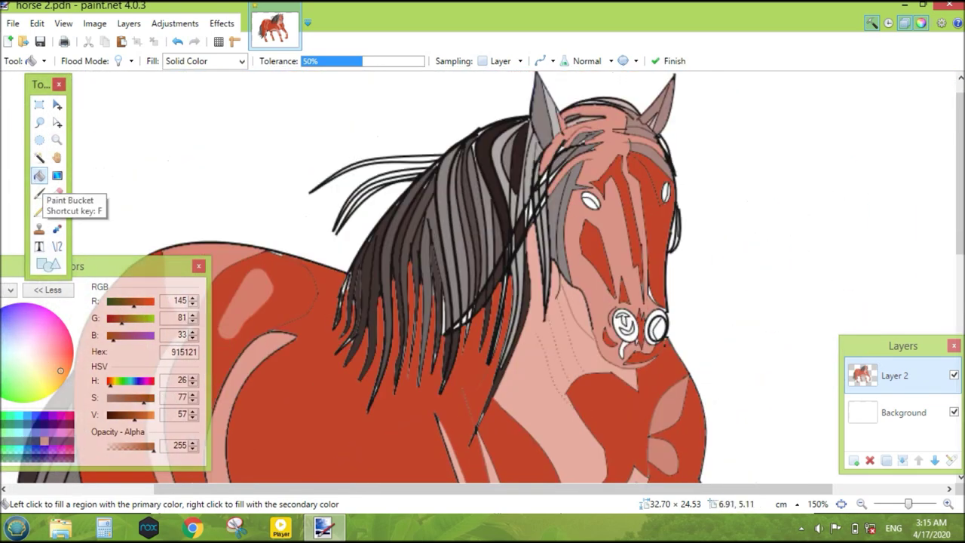
- Draw extra strands through the forelock and the mane beside the face with 2-wide 160603 curves at opacity 201
left_click(57, 210)
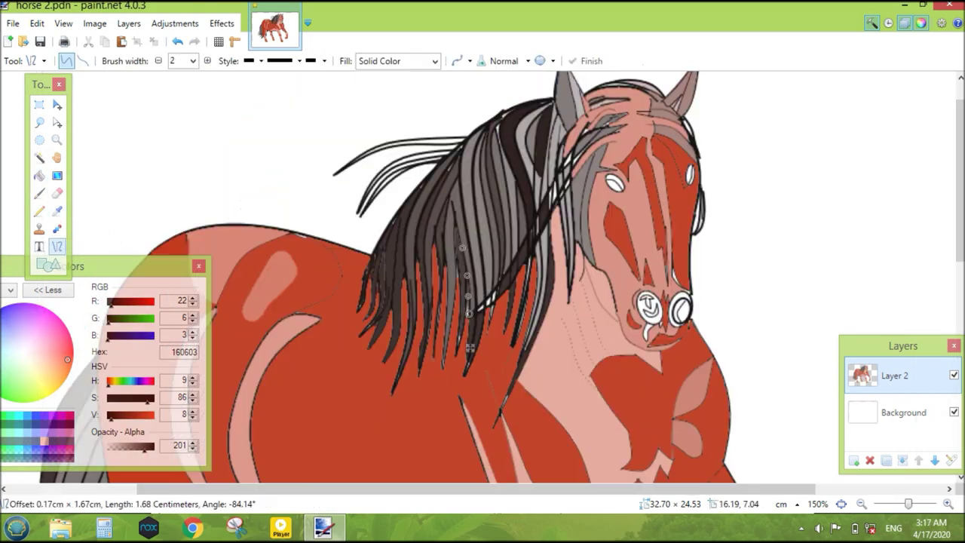
mouse_move(633, 135)
left_mouse_down()
mouse_move(640, 208)
mouse_move(625, 206)
mouse_move(490, 317)
mouse_move(600, 237)
left_mouse_up()
left_click_drag(590, 182, 568, 302)
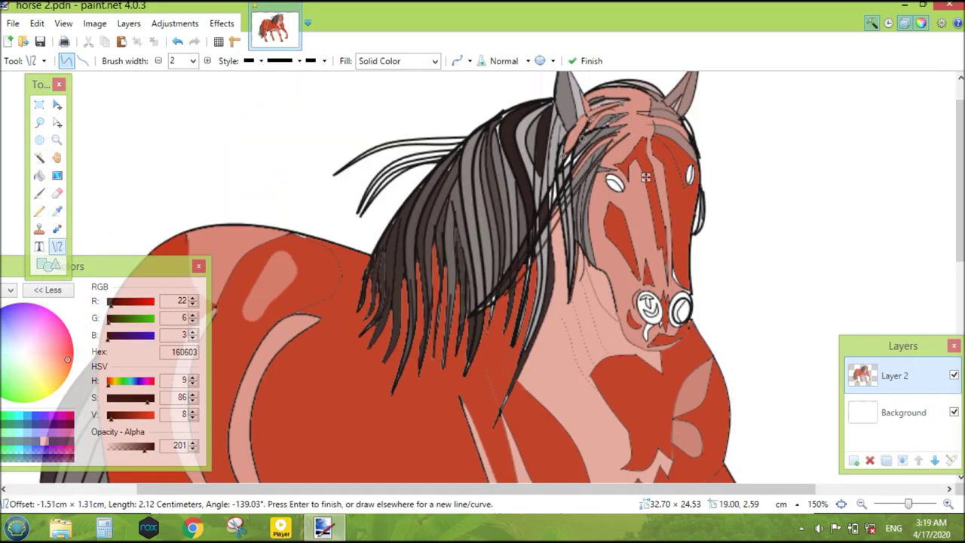
left_click_drag(624, 101, 561, 161)
left_click_drag(571, 195, 537, 245)
key("Return")
- Sample the dark mane colour and brush it along the long forelock strand crossing the neck
key("b")
key("k")
left_click(570, 198)
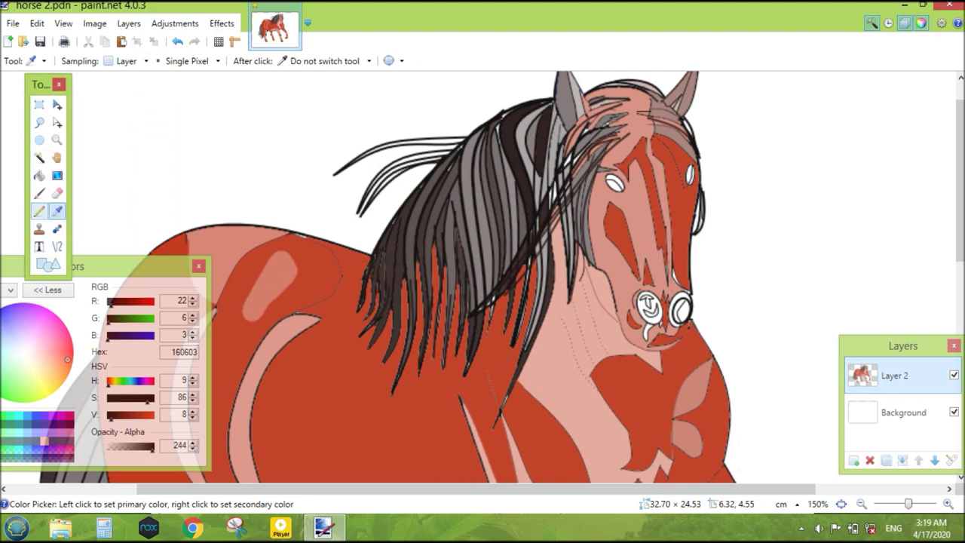
key("b")
left_click_drag(567, 194, 528, 259)
- Try to shade the forelock with an 8-wide 160603 brush at 5% hardness and opacity 93
key("k")
left_click(636, 149)
key("b")
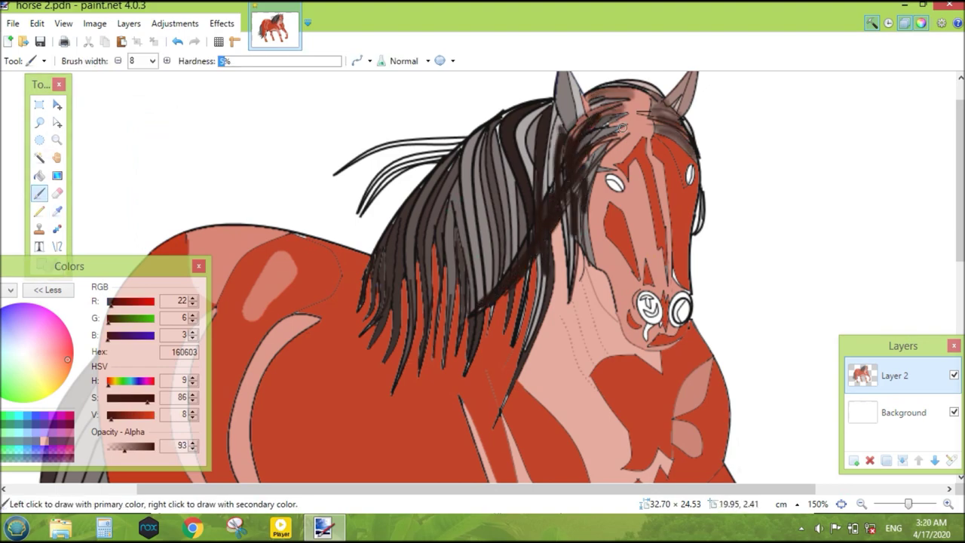
scroll(569, 165, "down", 2, "ctrl")
scroll(569, 156, "up", 2, "ctrl")
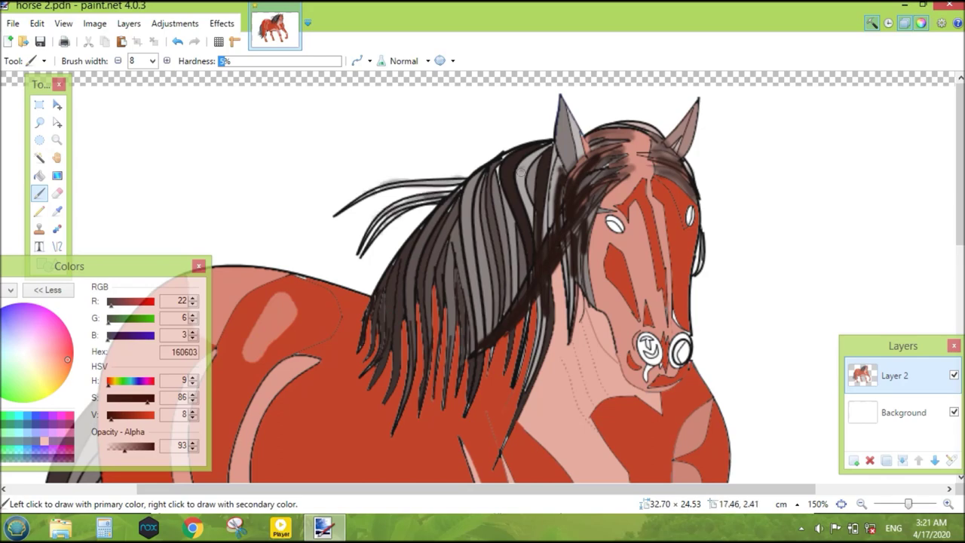
scroll(553, 194, "down", 2, "ctrl")
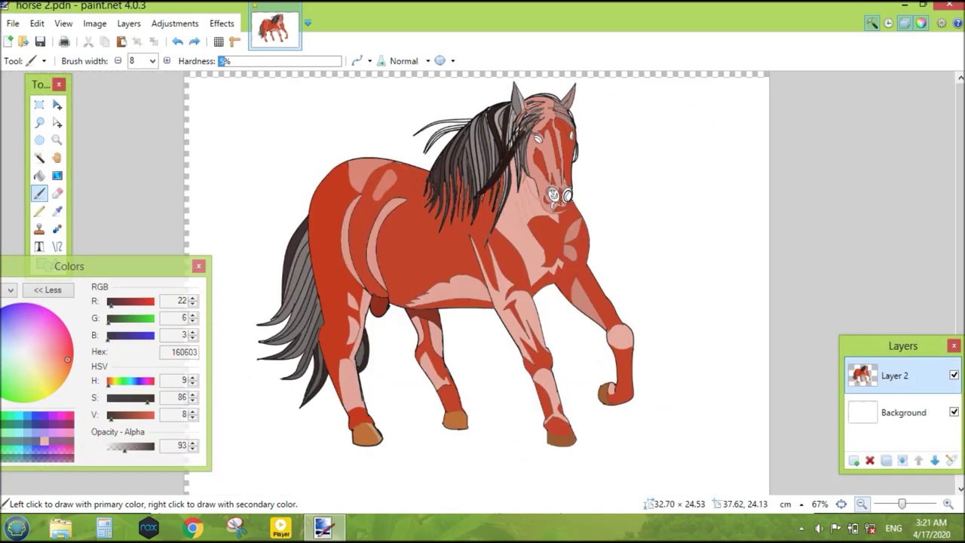
- Draw dark pencil strokes along the forehead parting and add a curved strand across the forelock
scroll(552, 195, "up", 2, "ctrl")
key("o")
key("p")
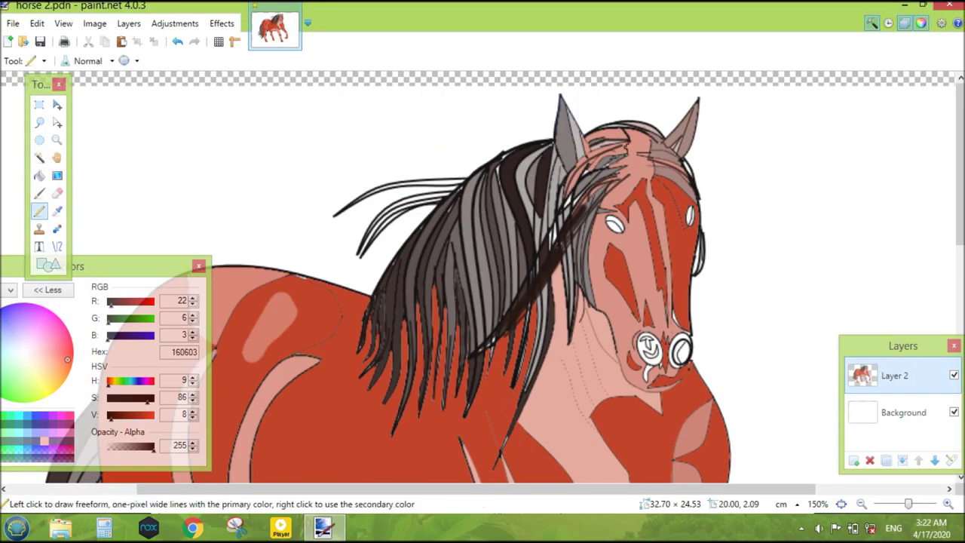
key("k")
left_click(595, 164)
key("f")
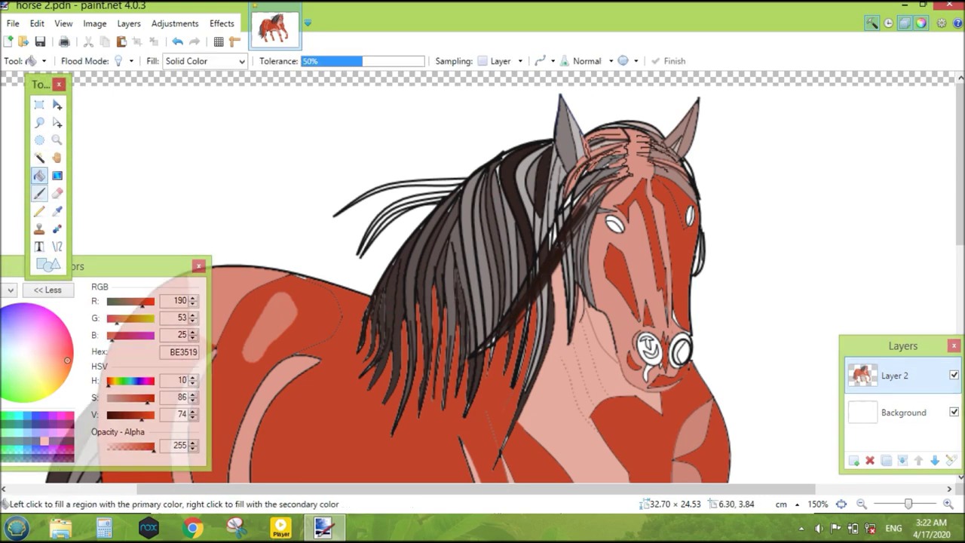
key("o")
mouse_move(624, 155)
left_mouse_down()
mouse_move(555, 203)
mouse_move(578, 234)
left_mouse_up()
- Fill both eyes with 000000 at opacity 255 and pencil FFFCFC highlights into them
left_click(108, 415)
key("f")
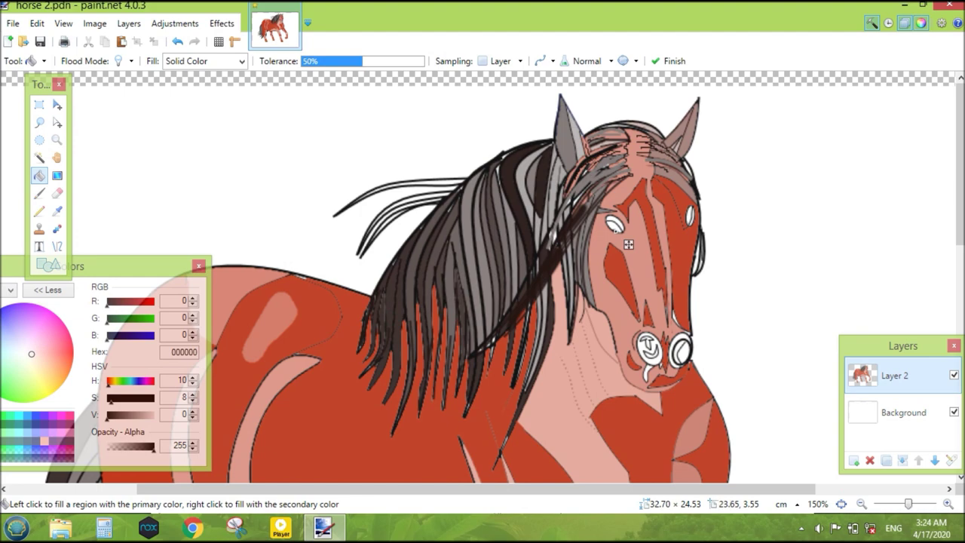
key("x")
key("p")
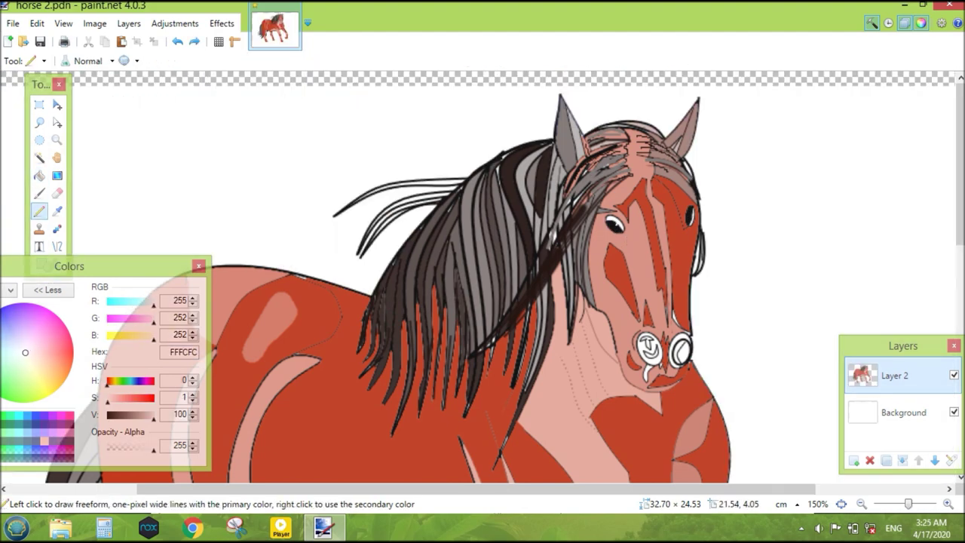
- Fill the dark parts of the nostrils with 0F0F0F at opacity 255
key("ctrl+plus")
key("x")
key("f")
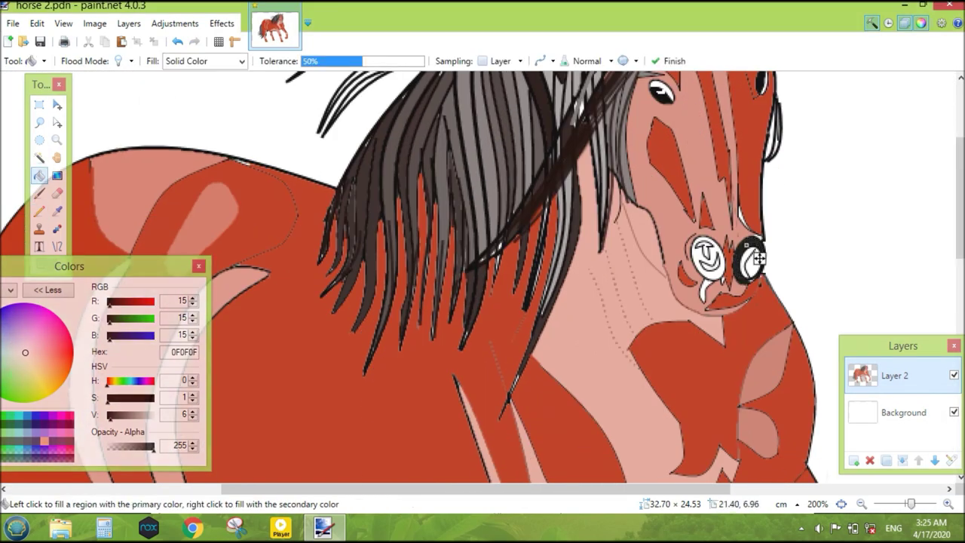
- Trace the jaw and chin outline and the line leading to the far eye with 2-wide 0F0F0F curves
key("ctrl+minus")
key("o")
mouse_move(615, 349)
left_mouse_down()
mouse_move(641, 415)
mouse_move(713, 411)
left_mouse_up()
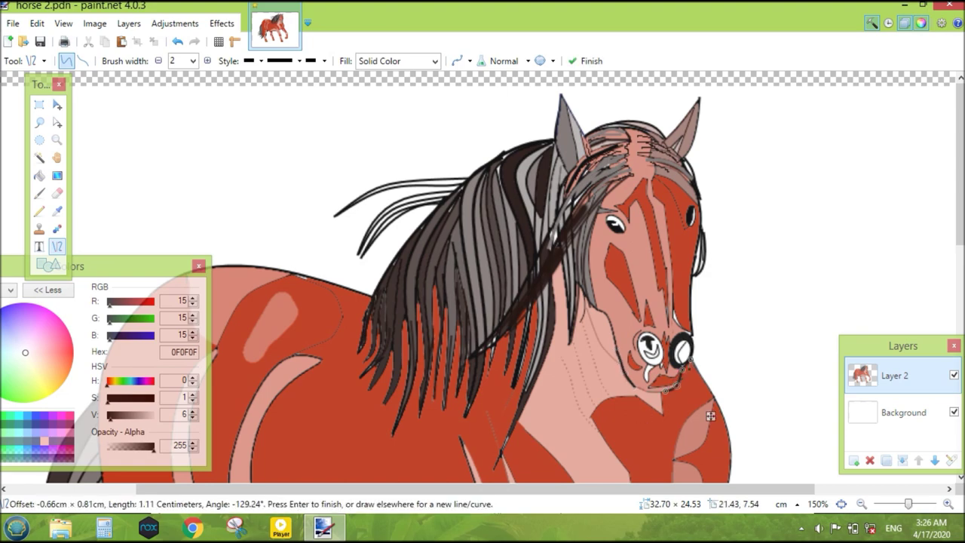
key("Return")
left_click_drag(658, 179, 690, 229)
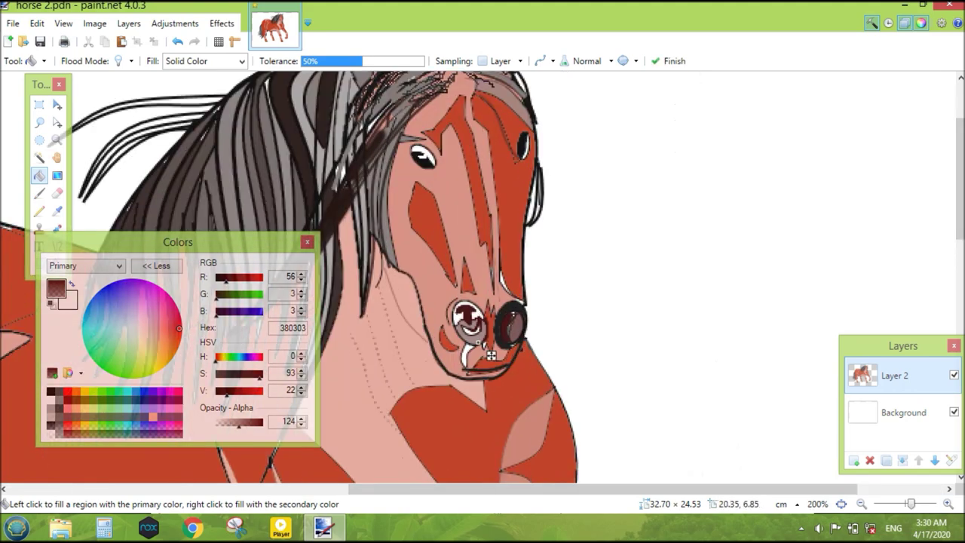
scroll(556, 197, "down", 3)
key("F8")
scroll(483, 283, "up", 3)
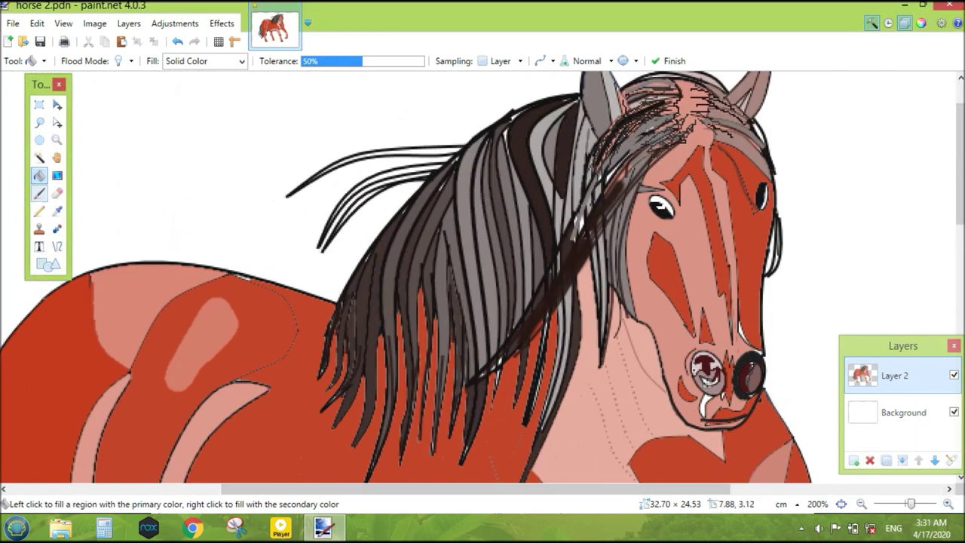
- Lasso a patch in the middle of the neck and paint it red with a 25-wide brush at 5% hardness
key("k")
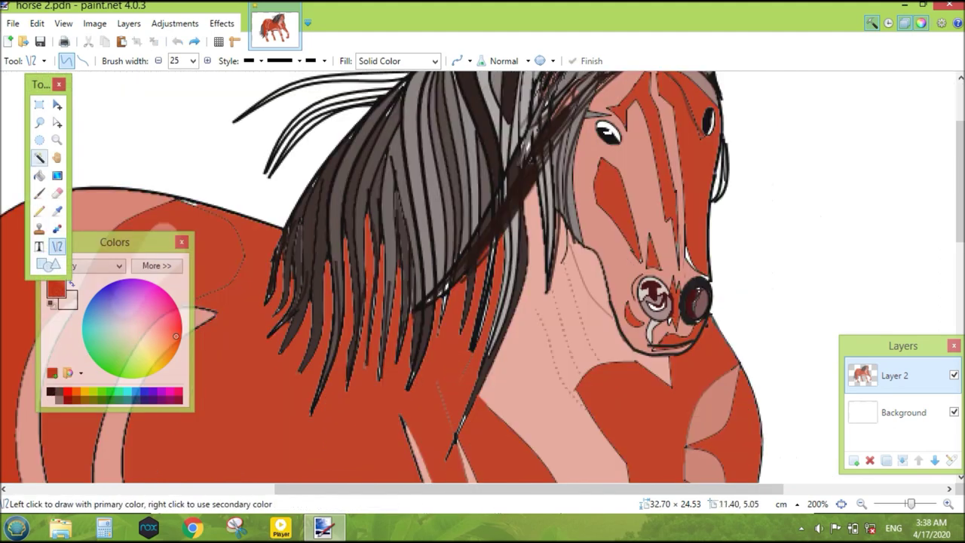
key("s")
left_click_drag(577, 273, 537, 354)
key("k")
key("b")
mouse_move(542, 286)
left_mouse_down()
mouse_move(572, 332)
mouse_move(580, 293)
left_mouse_up()
- Lasso the narrow neck strip along the mane's edge and paint it red with the 25-wide brush
key("ctrl+0")
scroll(544, 224, "up", 3)
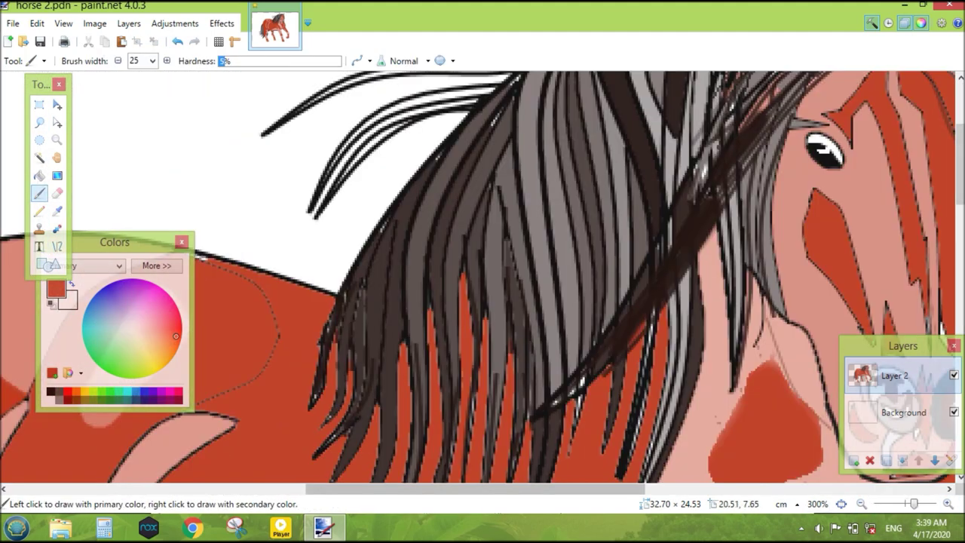
key("s")
mouse_move(558, 133)
left_mouse_down()
mouse_move(582, 233)
mouse_move(555, 135)
mouse_move(536, 370)
left_mouse_up()
key("b")
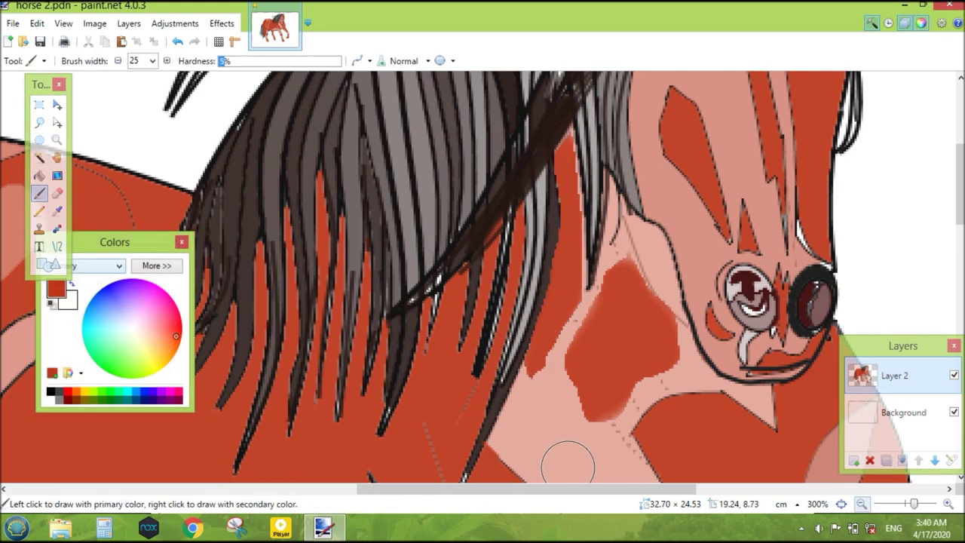
- Lasso a curved patch on the horse's cheek and paint it red with the 25-wide brush
scroll(865, 231, "down", 2)
key("s")
left_click_drag(689, 321, 719, 377)
key("b")
- Lasso a long narrow strip running from the lower neck down the chest and brush it with soft red shading
scroll(701, 346, "down", 1)
key("s")
left_click_drag(576, 284, 639, 381)
left_click(39, 193)
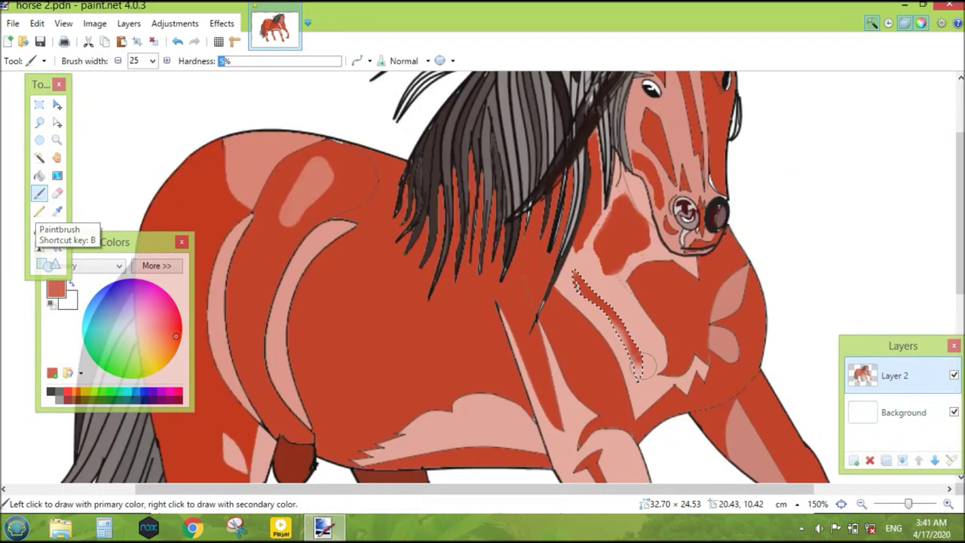
scroll(814, 219, "down", 2)
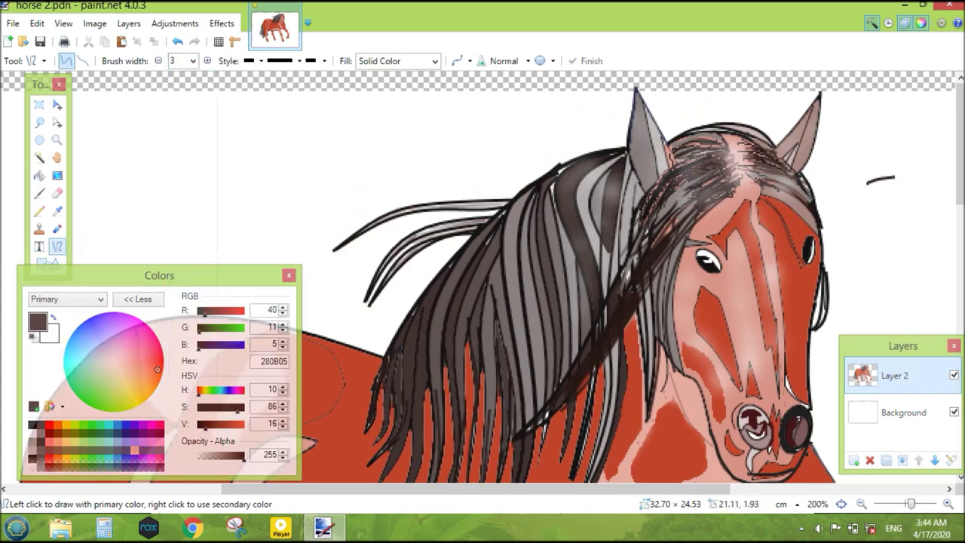
- Draw 3-wide 280B05 curved strands through the forelock and trace the near ear's inner edge
mouse_move(735, 174)
left_mouse_down()
mouse_move(650, 268)
mouse_move(643, 290)
mouse_move(643, 256)
left_mouse_up()
key("Return")
left_click_drag(735, 170, 645, 244)
left_click_drag(728, 160, 672, 195)
left_click_drag(722, 158, 636, 216)
left_click_drag(728, 154, 633, 218)
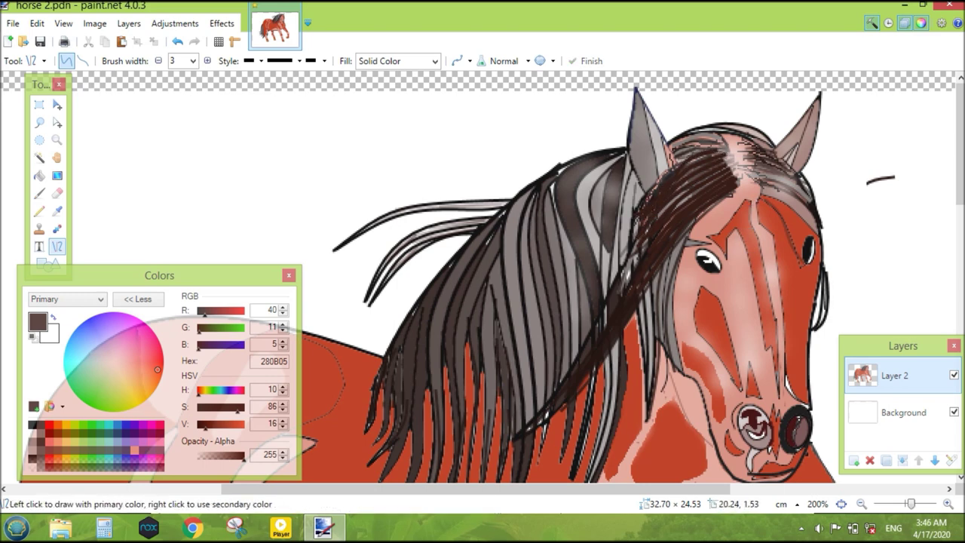
left_click_drag(681, 161, 638, 89)
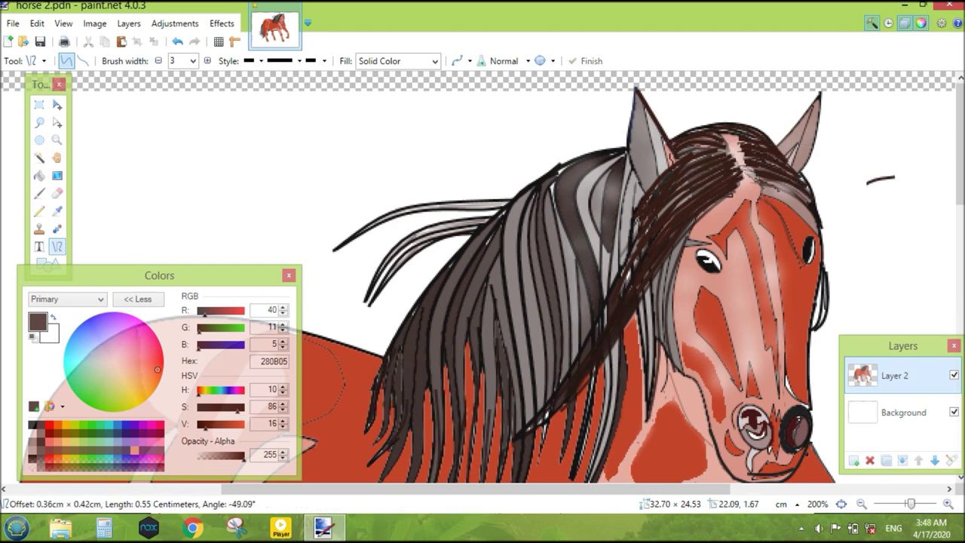
- Draw long 3-wide 280B05 curved strands down the mane at opacity 255
left_click_drag(579, 183, 596, 288)
left_click_drag(615, 159, 603, 265)
left_click_drag(530, 187, 529, 426)
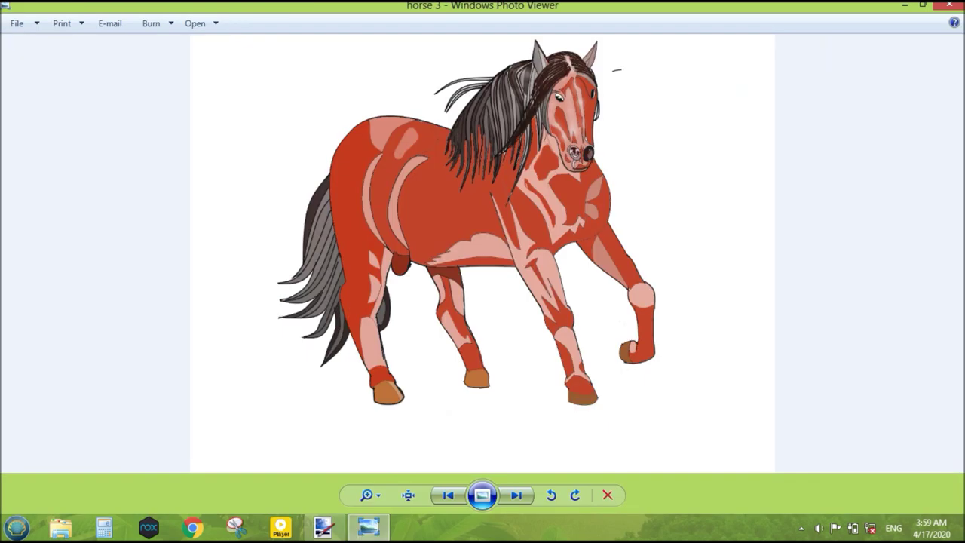